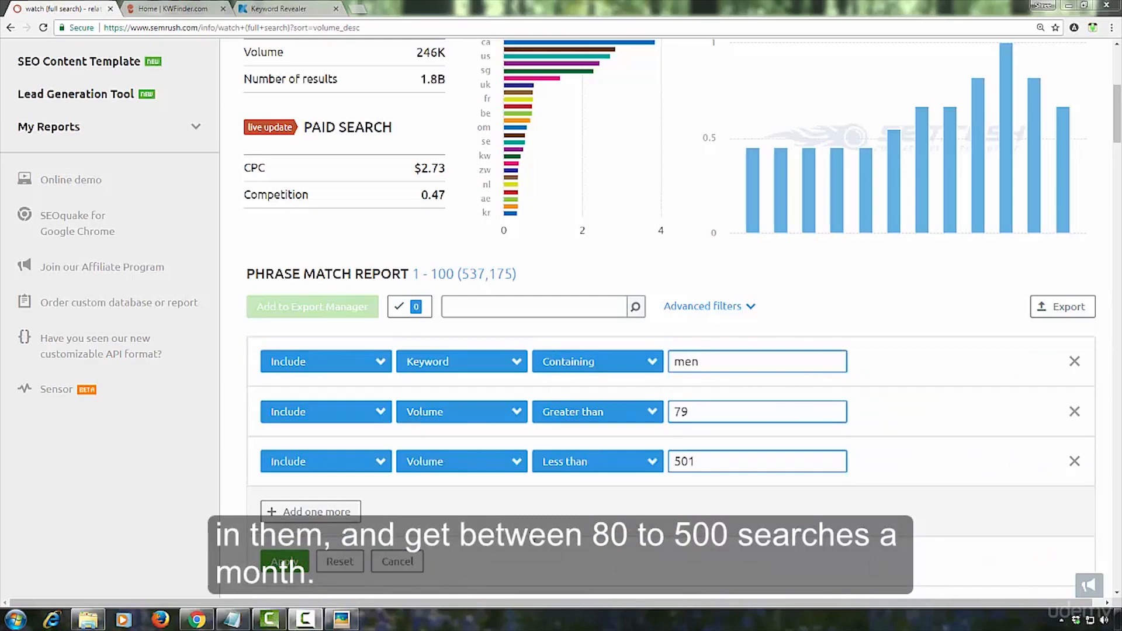
Apply the filters for keywords containing "men" with volume greater than 79 and less than 501
scroll(466, 511, down, 2)
click(295, 445)
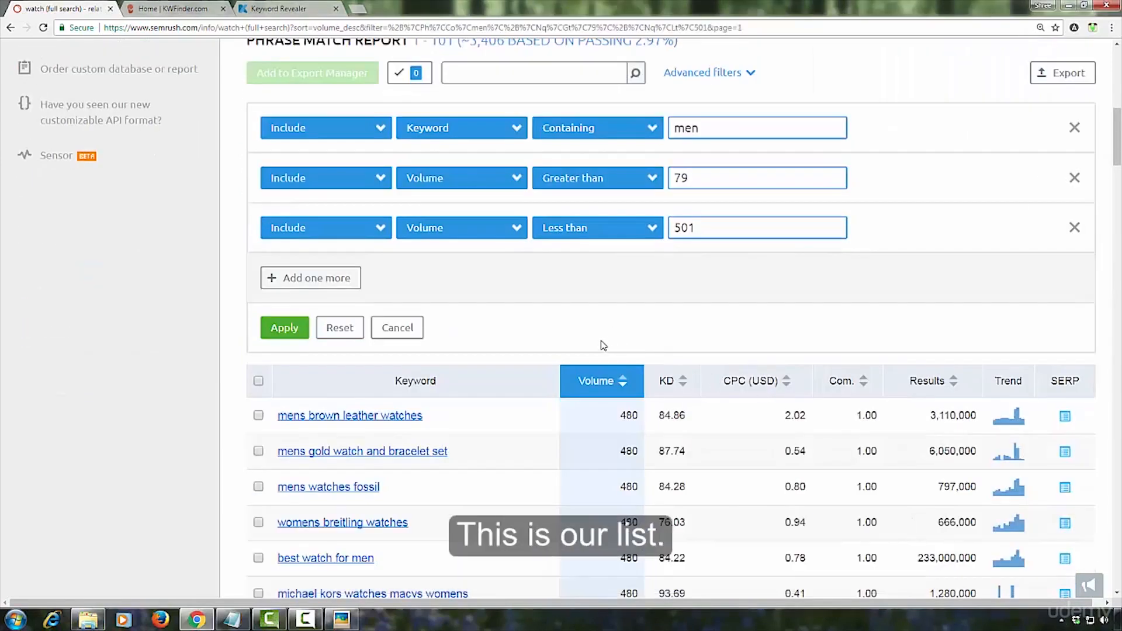
Examine the filtered phrase match list for interesting watch keywords and their difficulty scores
scroll(603, 345, down, 4)
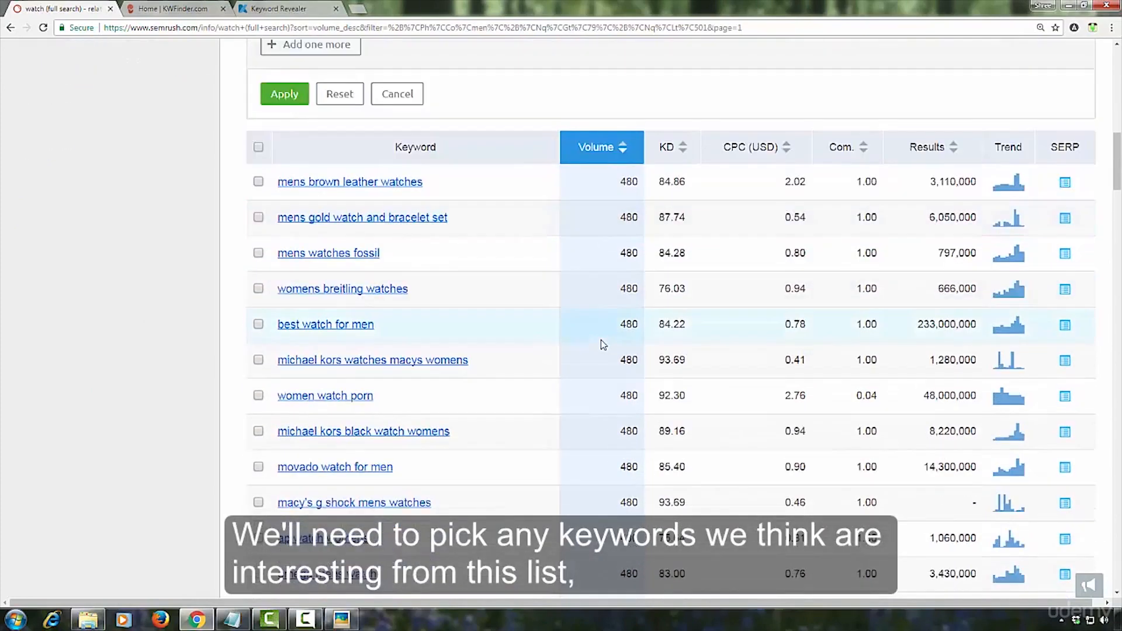
scroll(603, 344, down, 1)
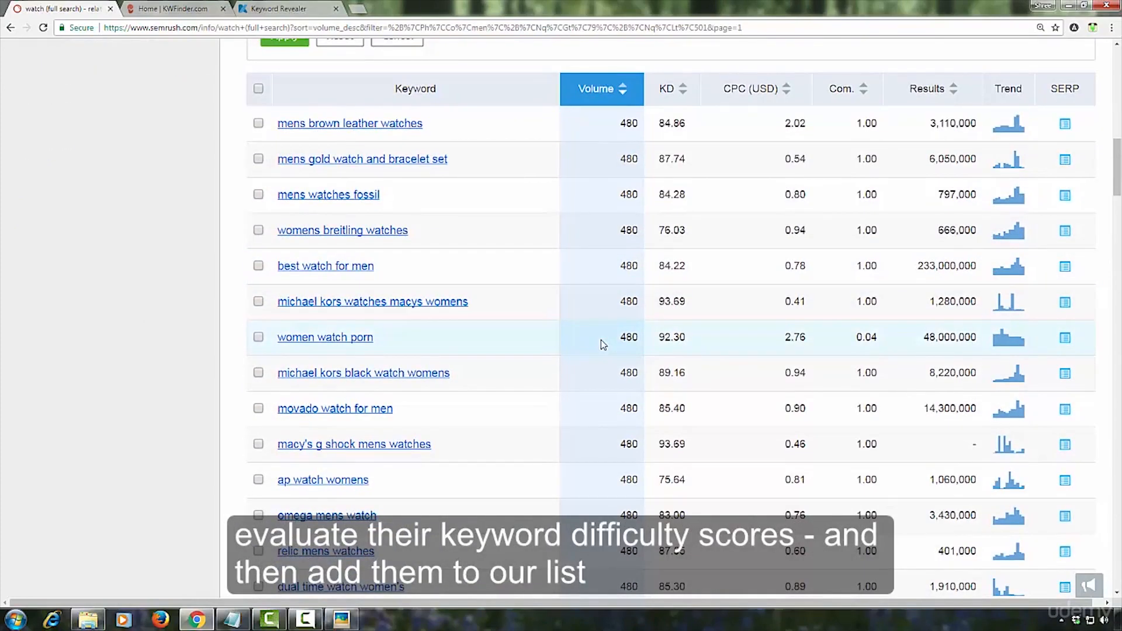
scroll(602, 342, down, 1)
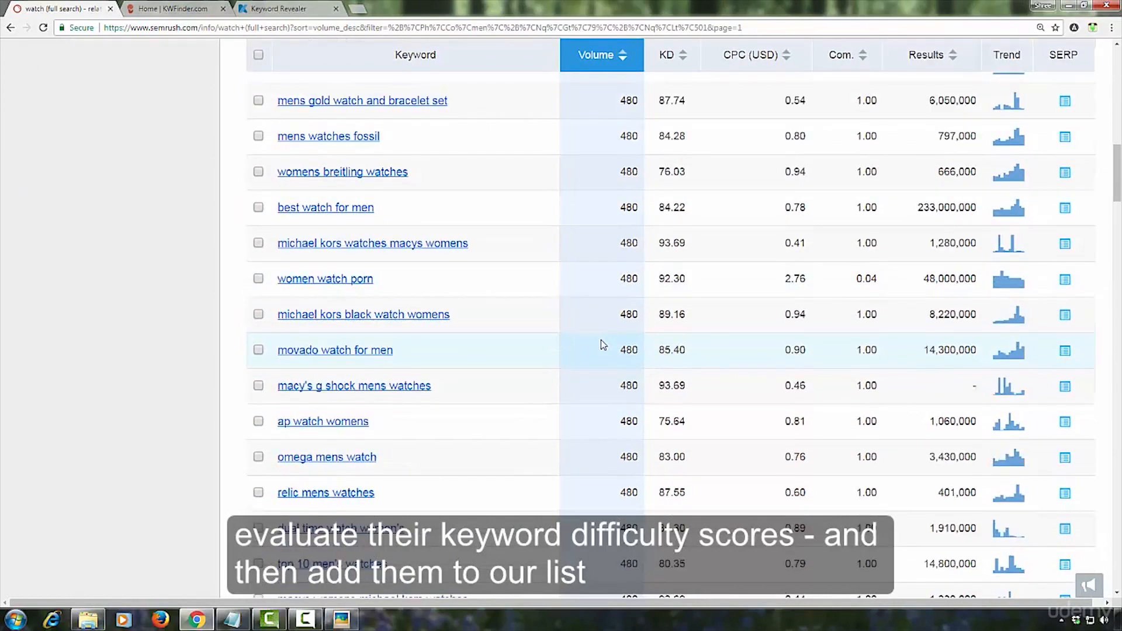
scroll(601, 343, down, 1)
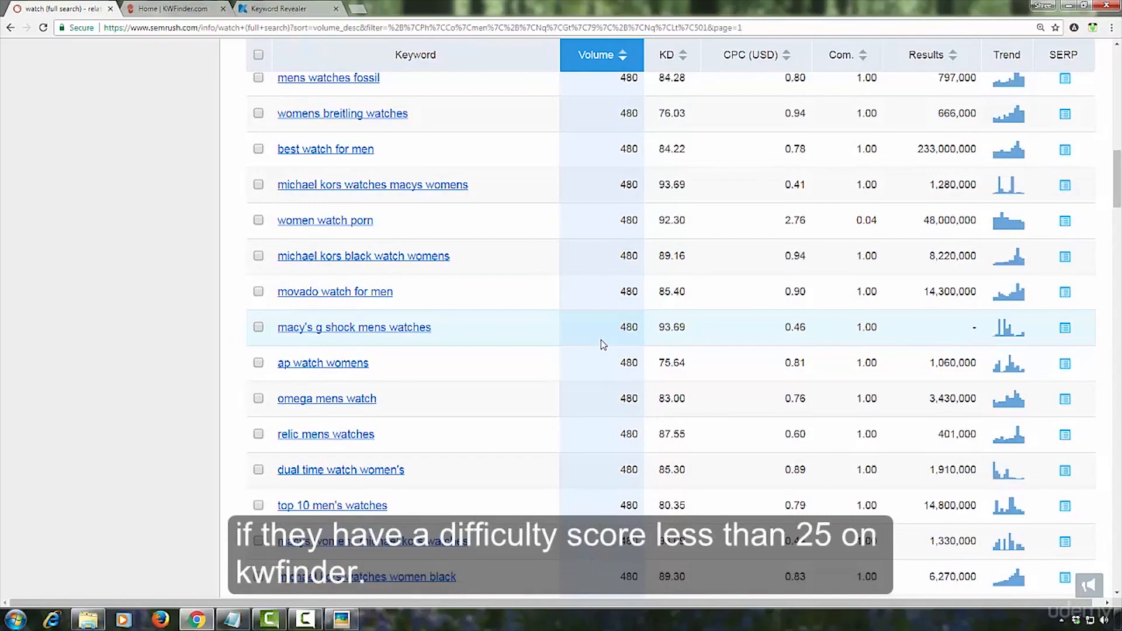
scroll(603, 345, down, 2)
scroll(604, 342, down, 2)
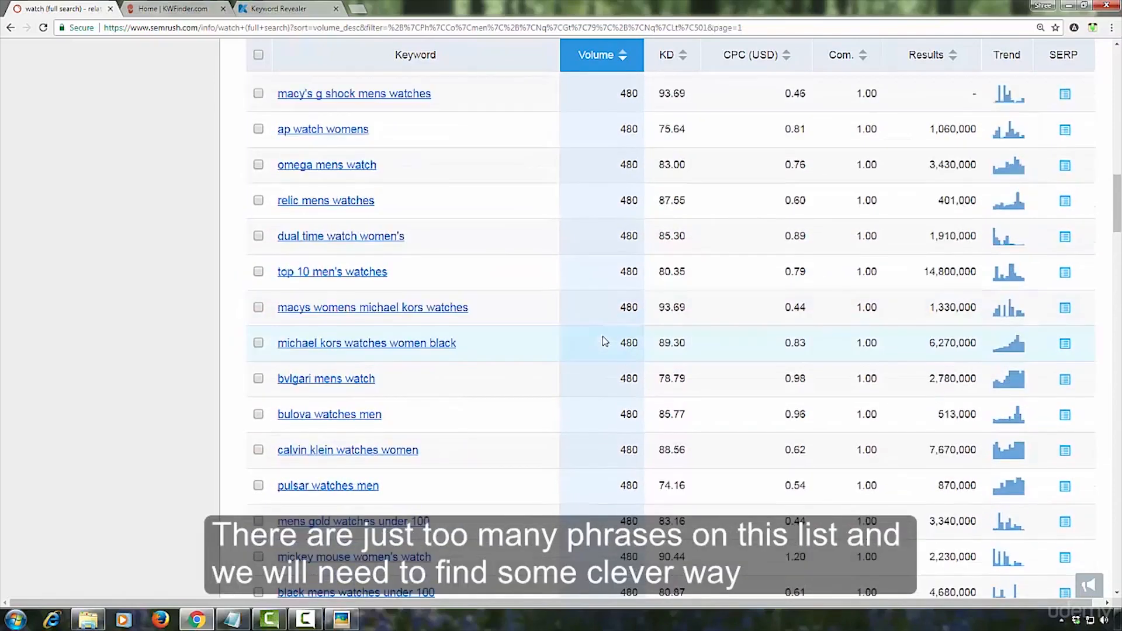
scroll(604, 342, down, 4)
scroll(604, 340, down, 2)
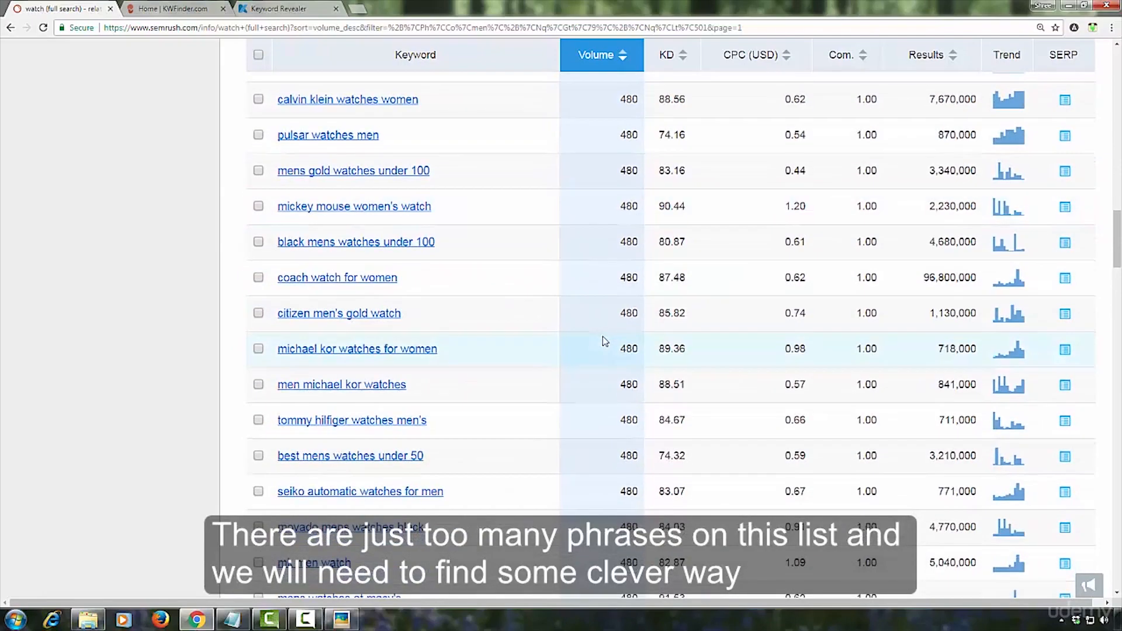
scroll(605, 341, down, 4)
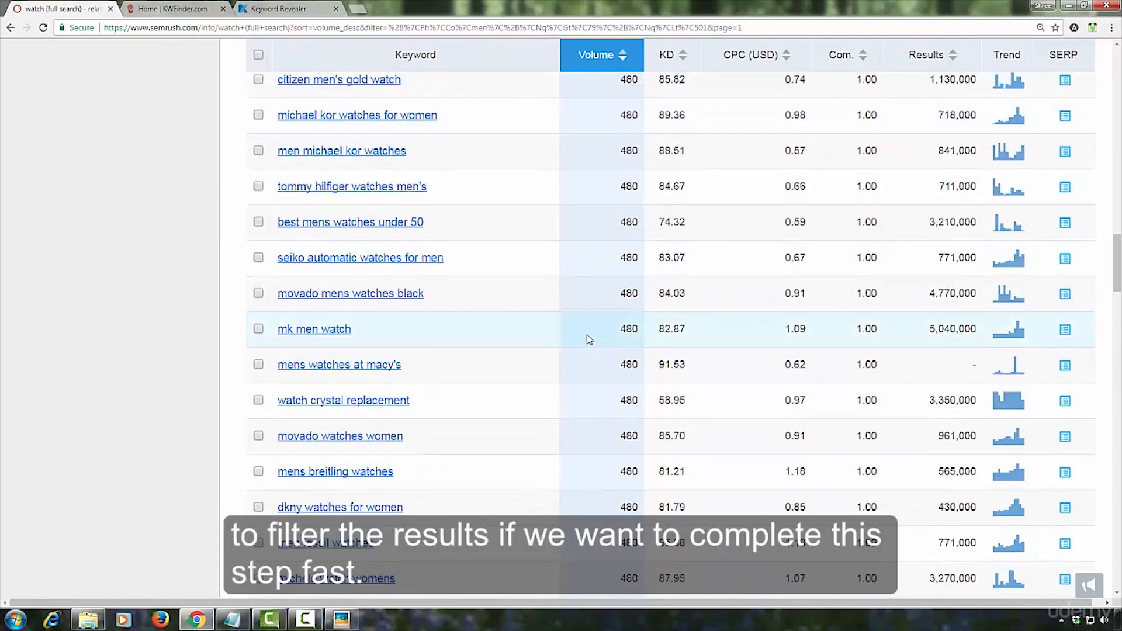
scroll(588, 335, down, 3)
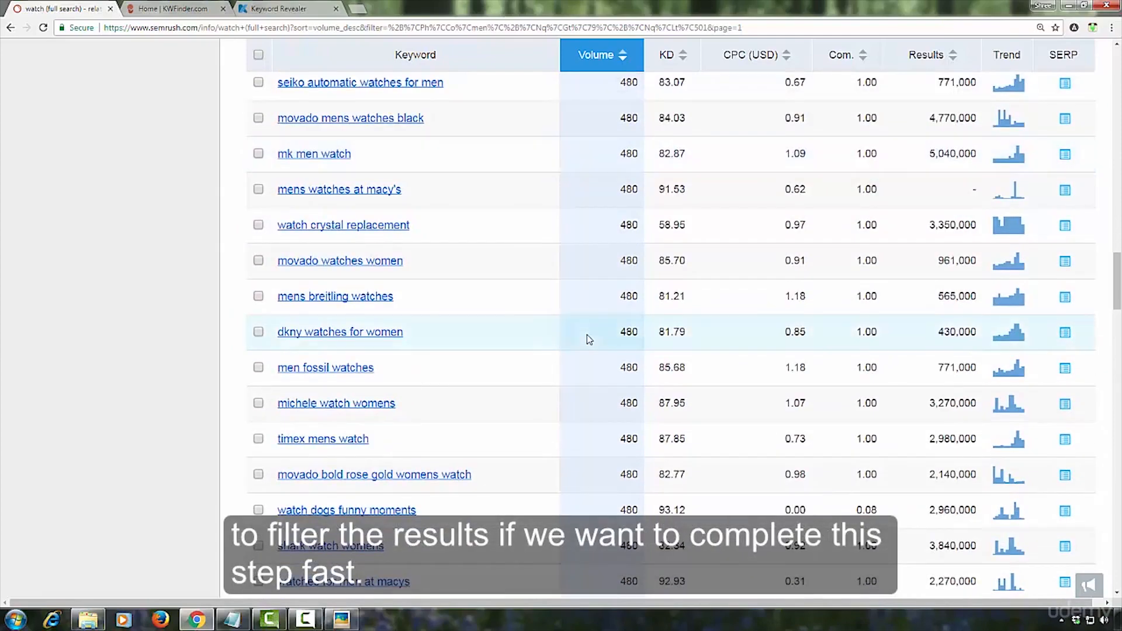
Add a filter that includes only keywords containing "gold" and apply it to the phrase match report
scroll(586, 334, up, 14)
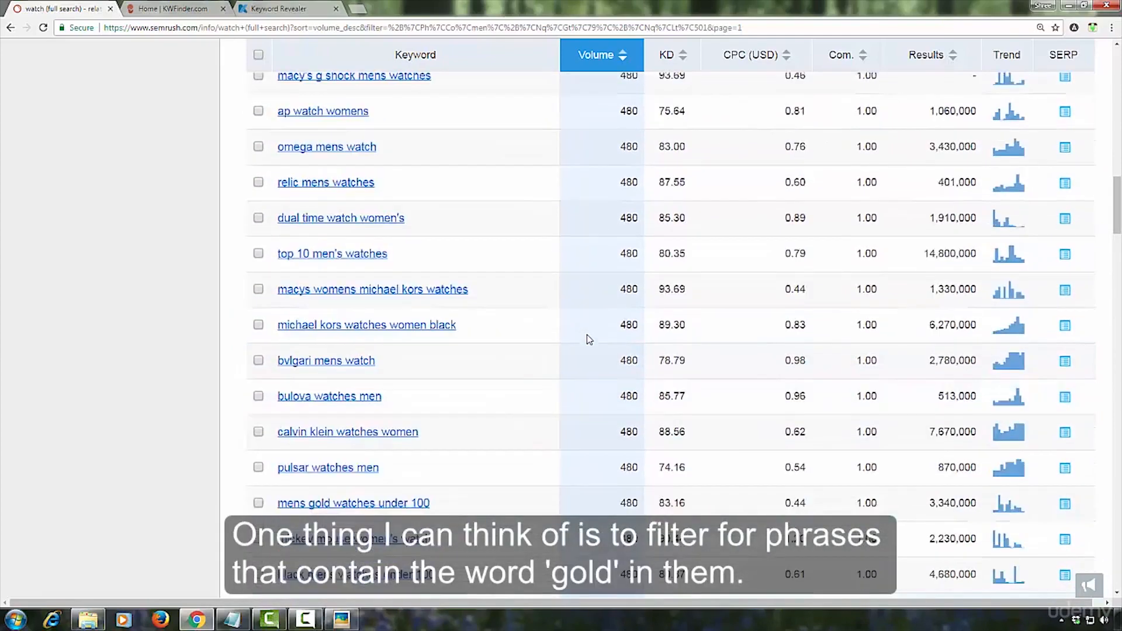
scroll(586, 334, up, 7)
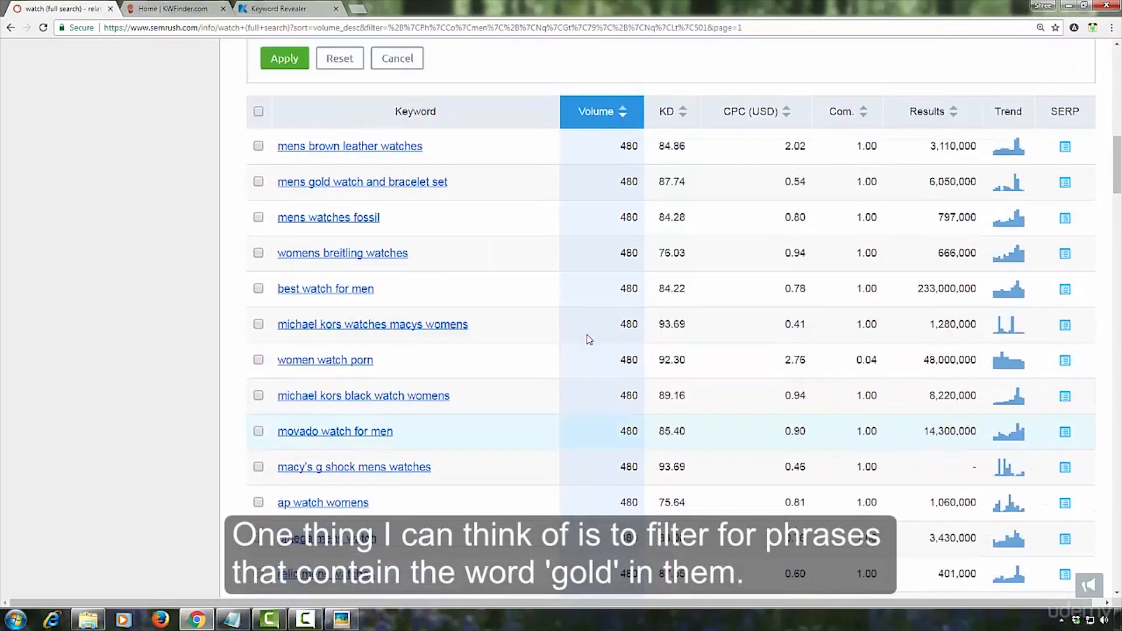
scroll(589, 340, up, 3)
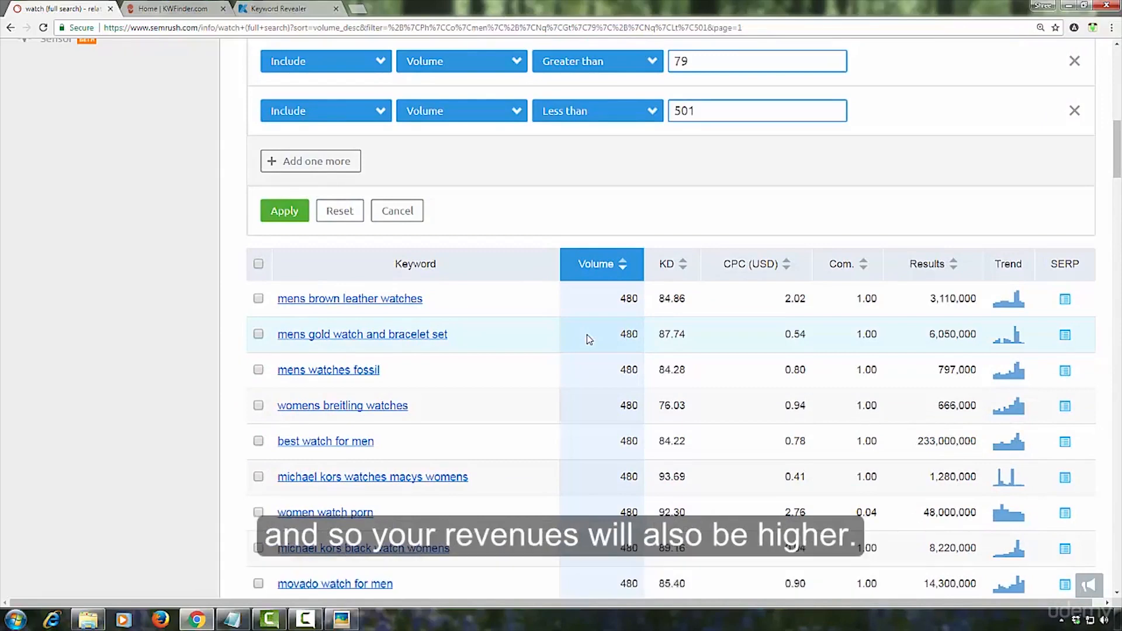
scroll(586, 334, up, 5)
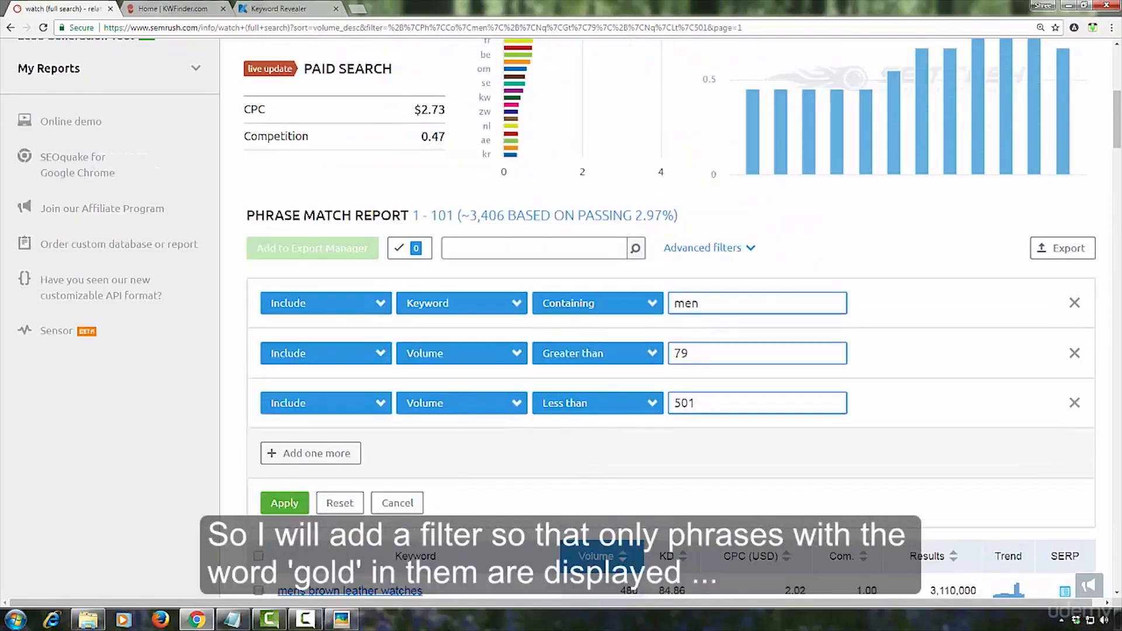
click(294, 454)
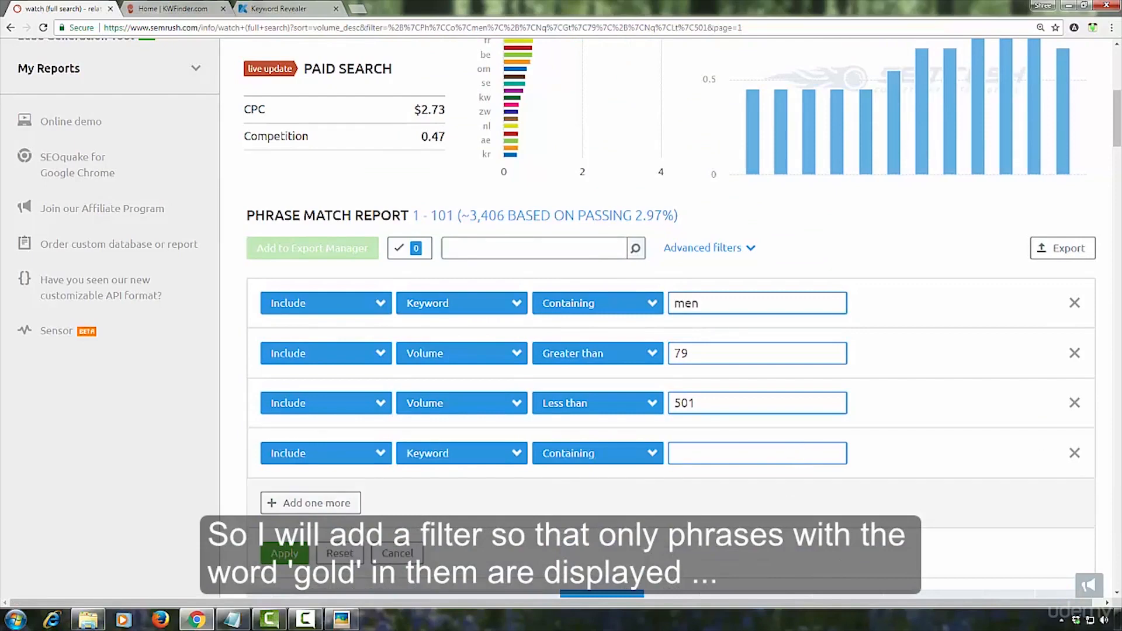
text(gold)
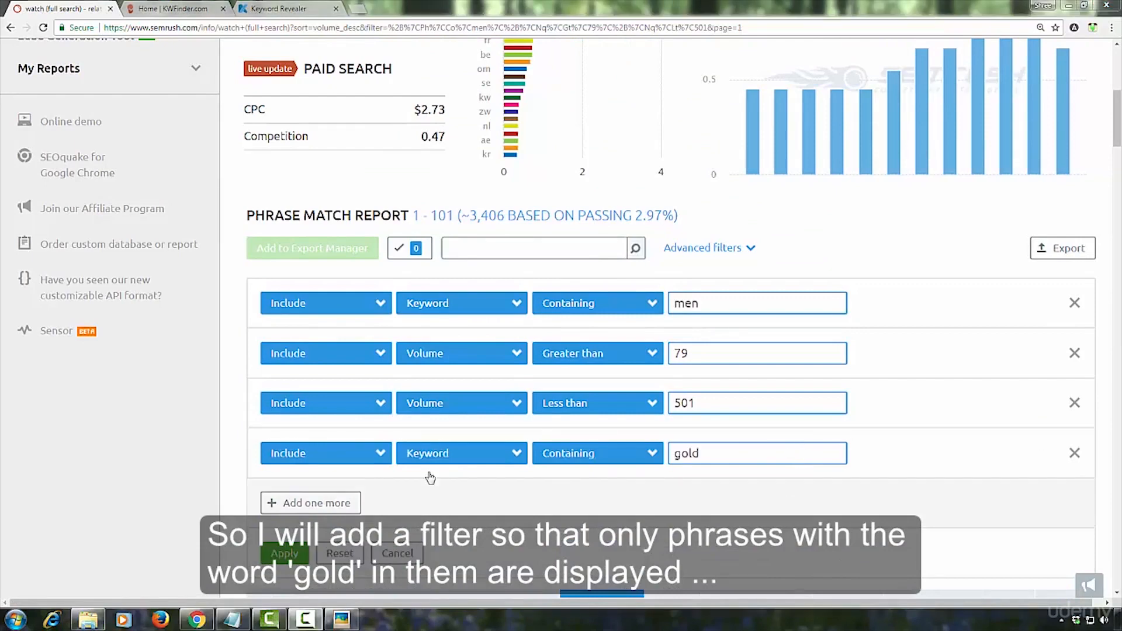
click(282, 554)
Copy the phrase "mens gold watch and bracelet set" from the list and look up its difficulty in KWFinder
scroll(582, 388, down, 3)
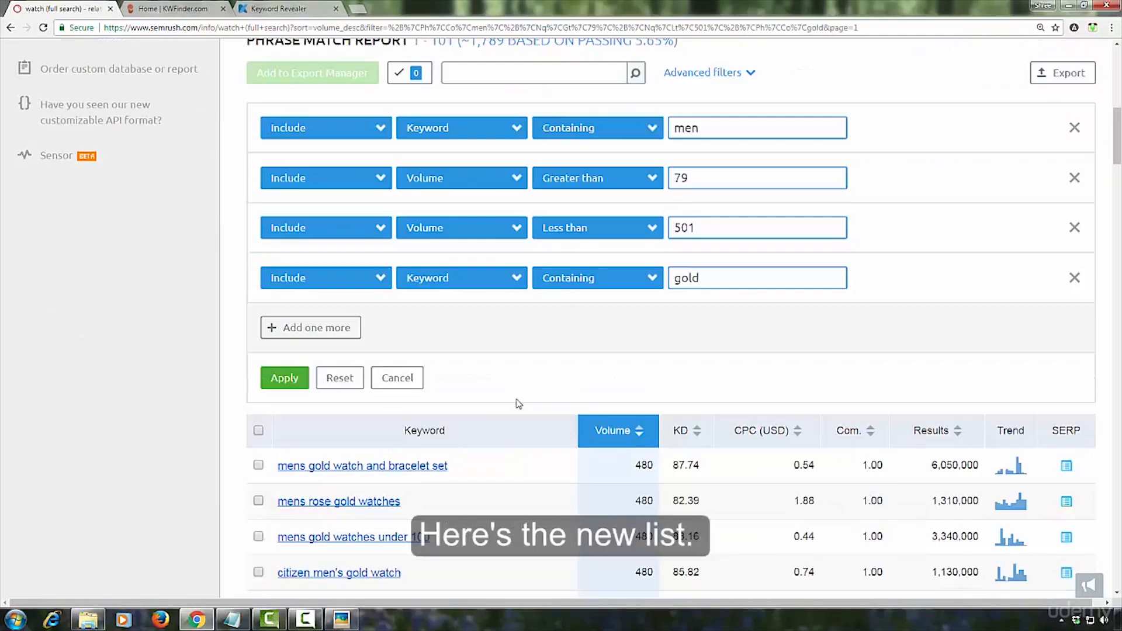
drag(448, 466, 277, 467)
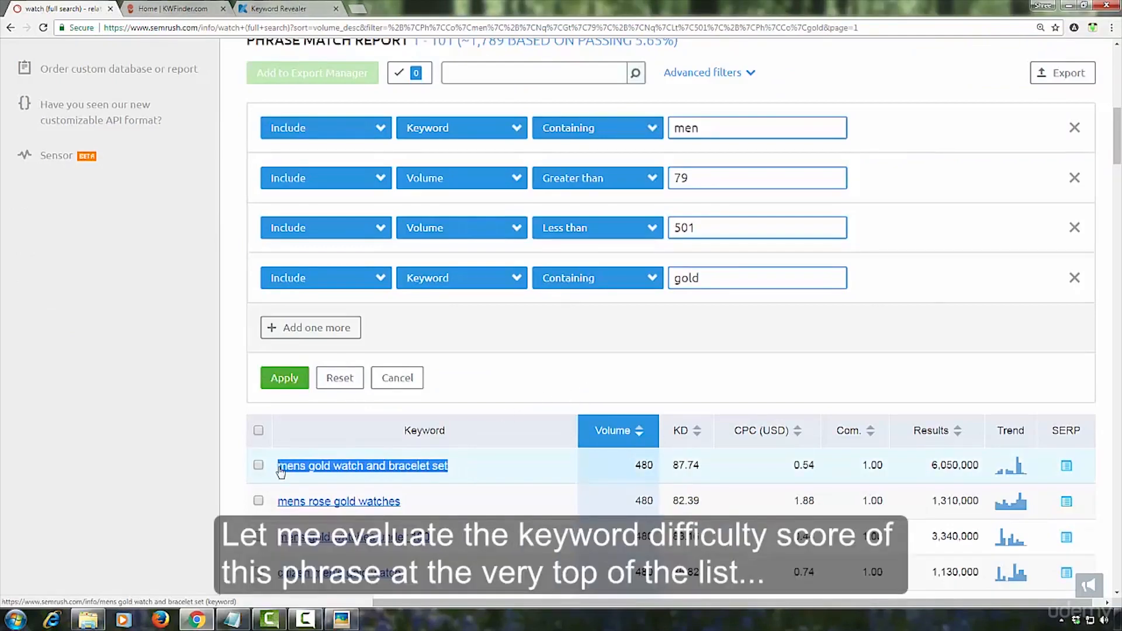
right_click(277, 466)
click(308, 408)
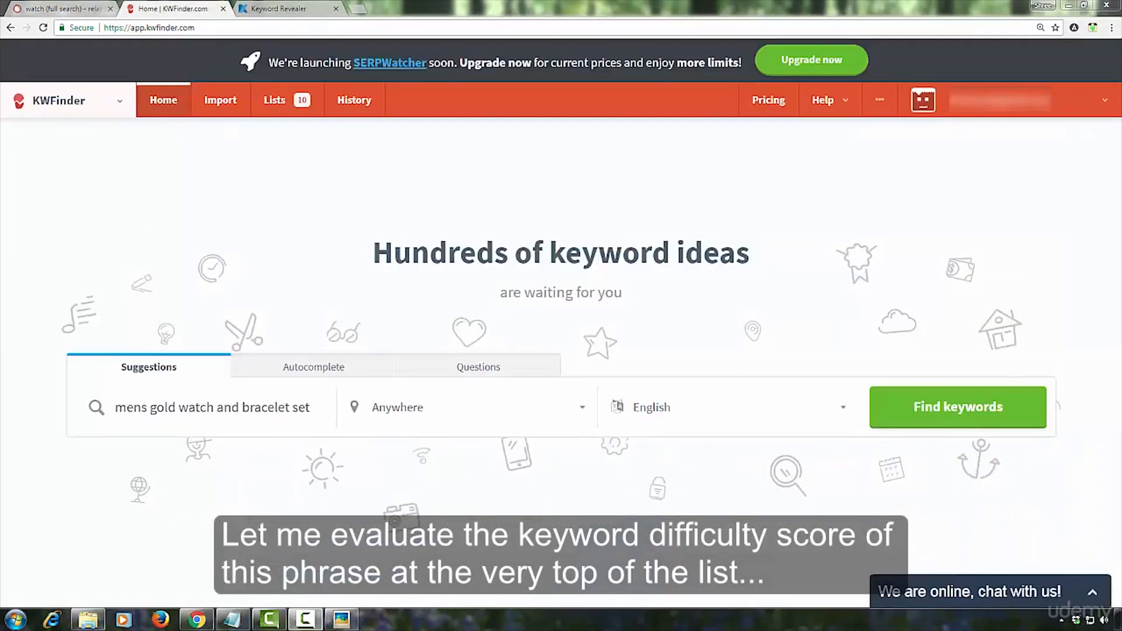
click(965, 417)
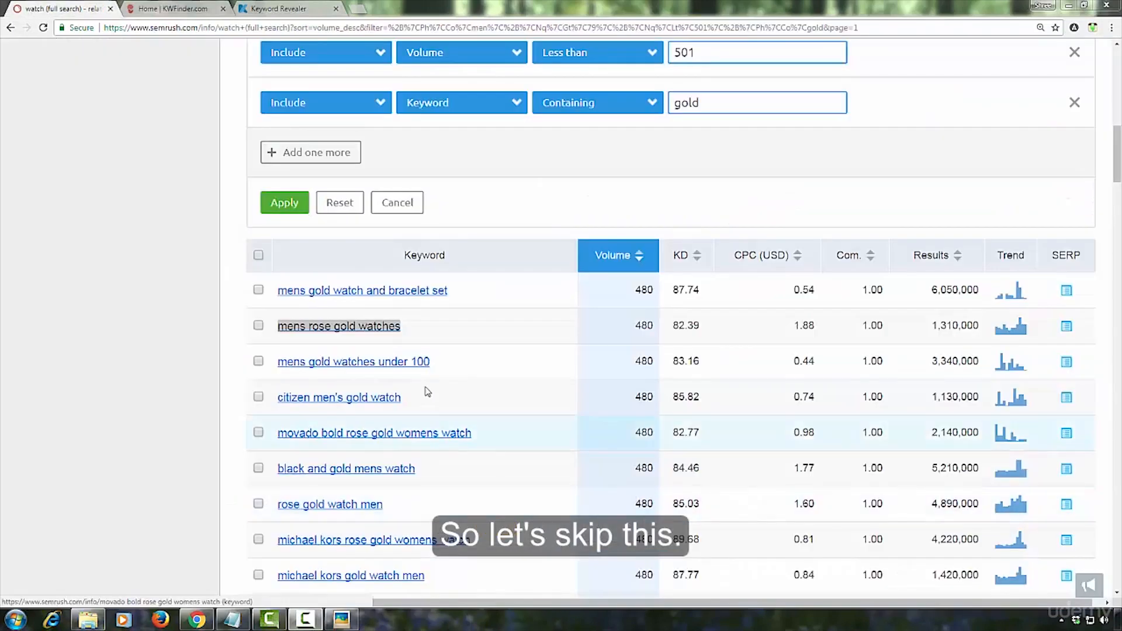
Copy "mens rose gold watches" from the SEMrush list and search for it in KWFinder
right_click(384, 331)
click(409, 417)
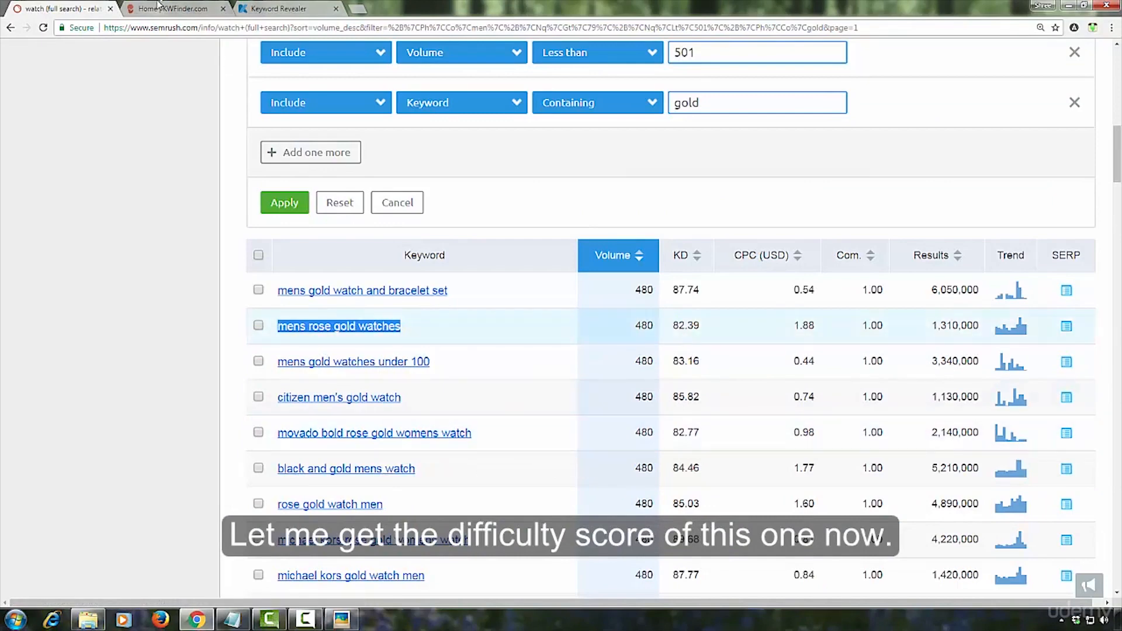
click(161, 8)
click(143, 407)
right_click(143, 409)
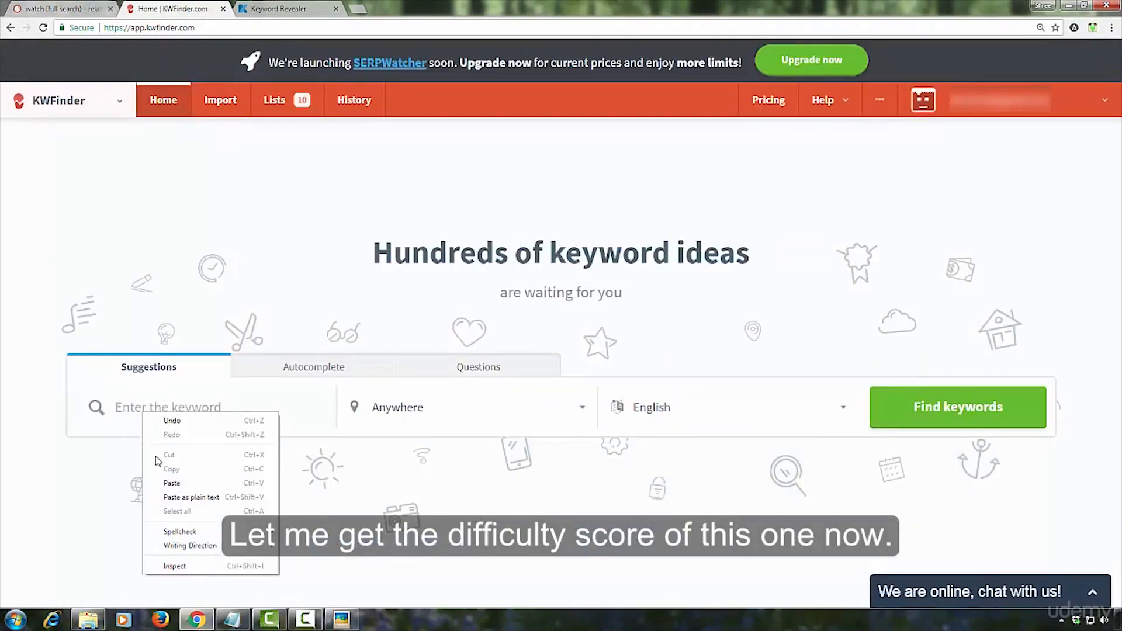
click(169, 483)
click(932, 422)
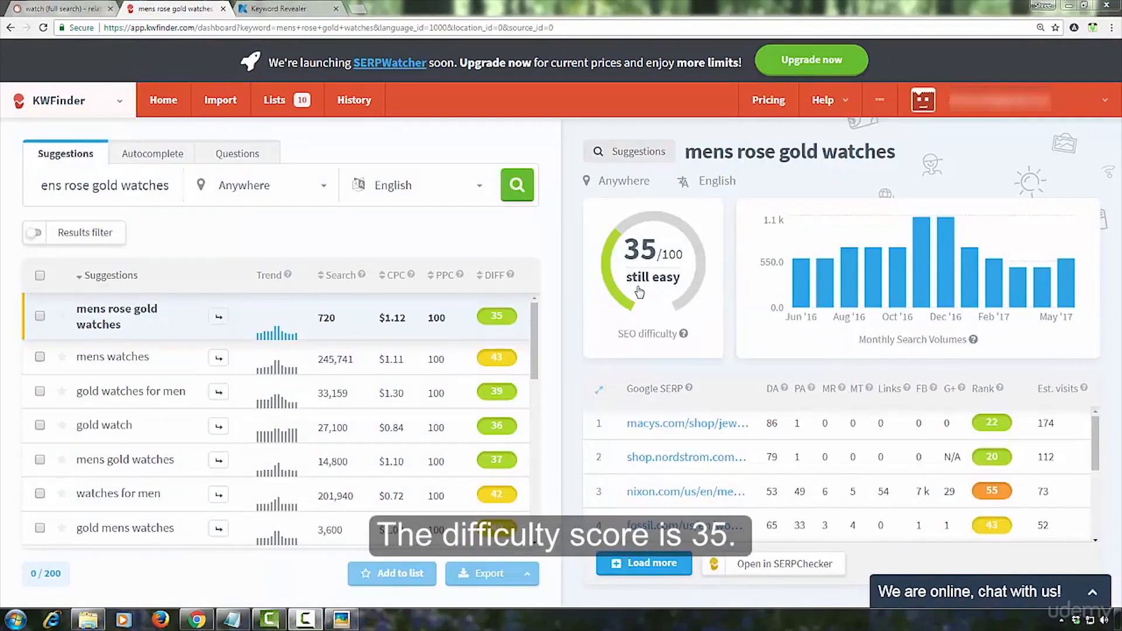
Sort the keyword suggestions by ascending difficulty and look through them for the lowest-scoring phrases
click(498, 276)
click(498, 277)
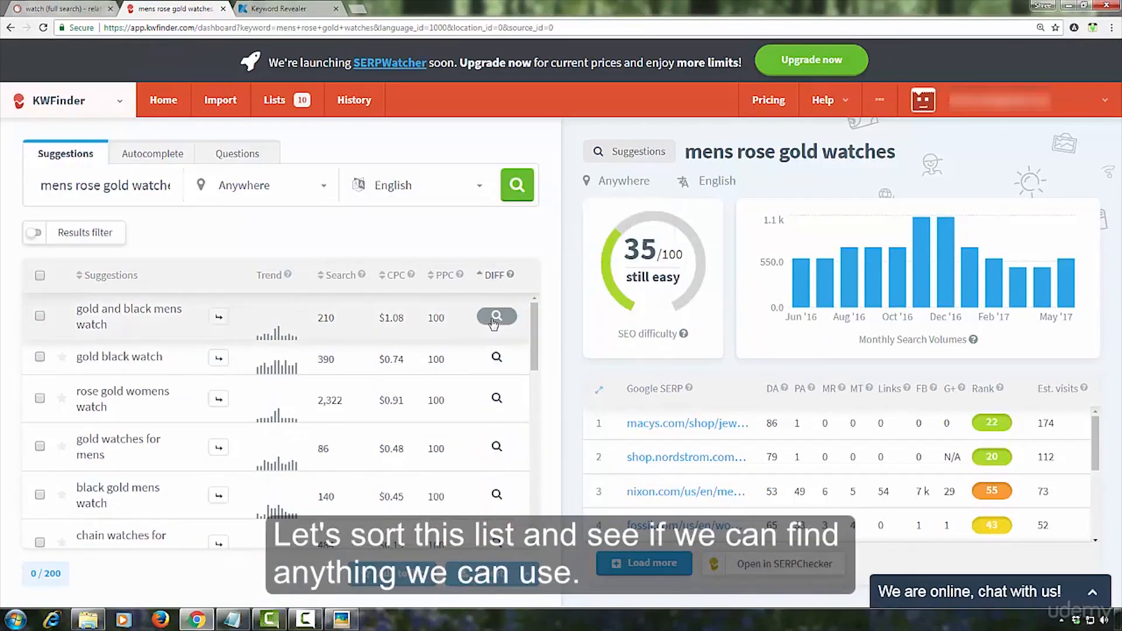
scroll(494, 321, down, 5)
scroll(494, 324, down, 10)
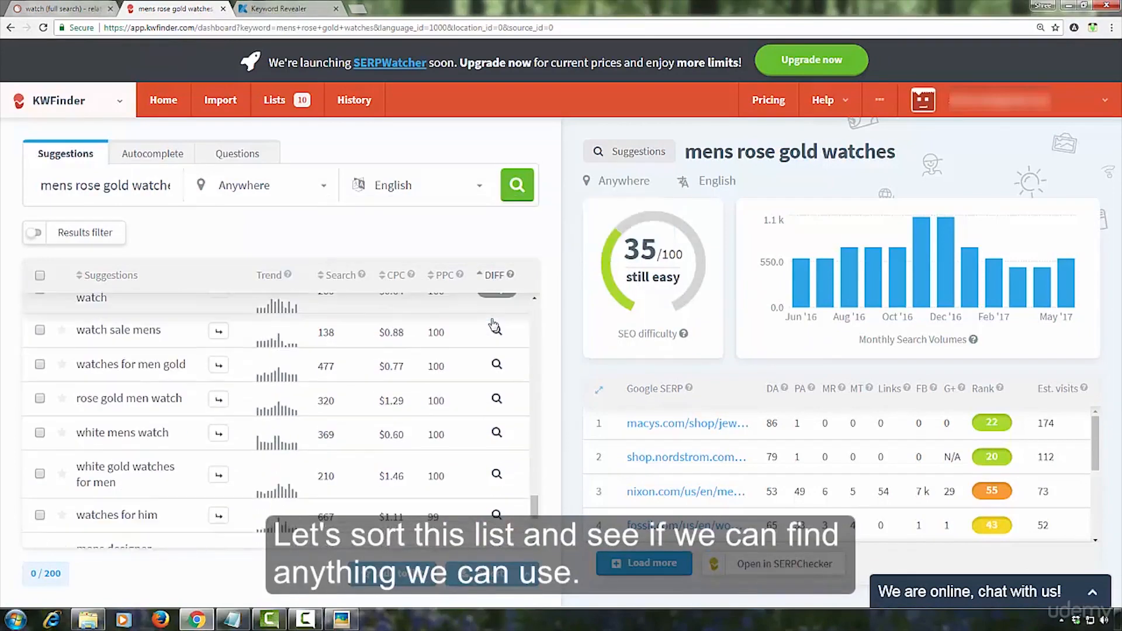
scroll(493, 325, down, 10)
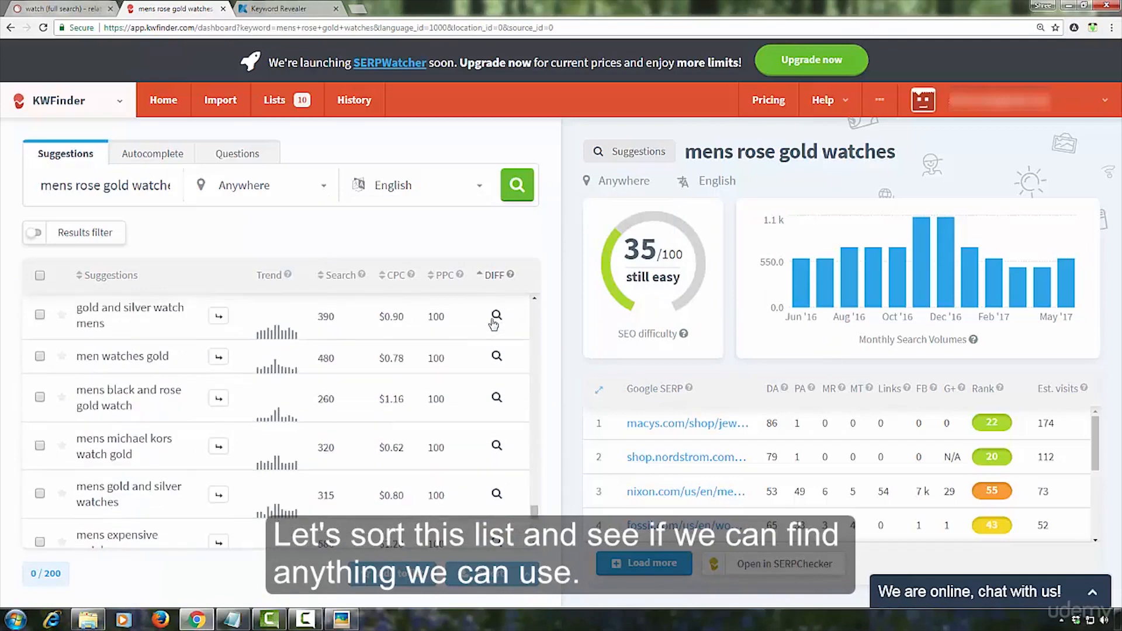
scroll(494, 325, down, 10)
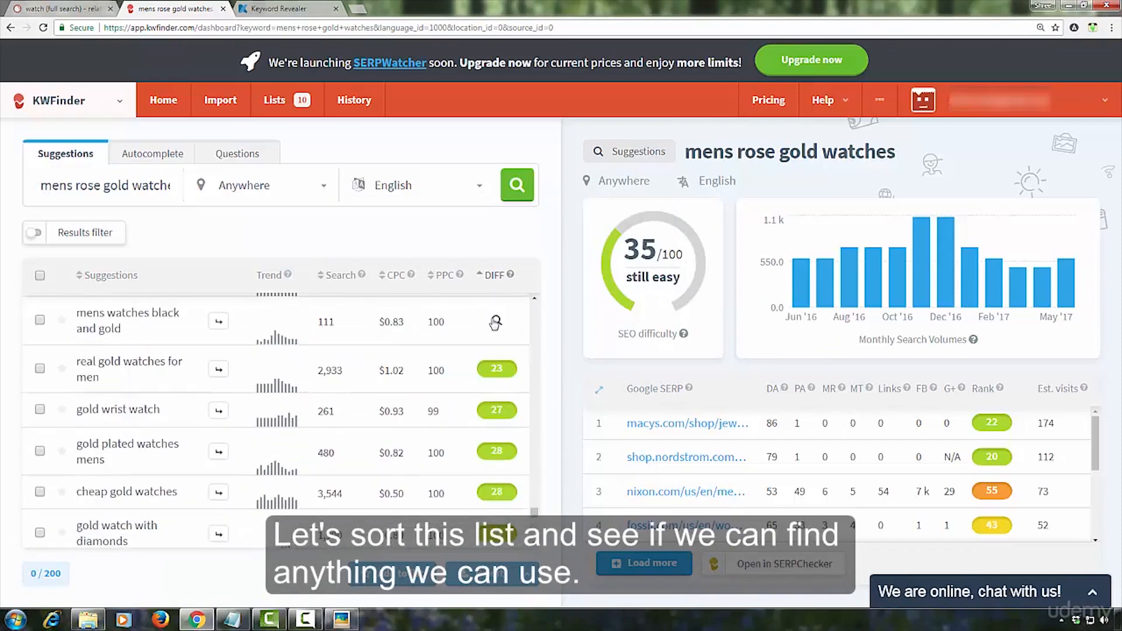
scroll(473, 327, up, 10)
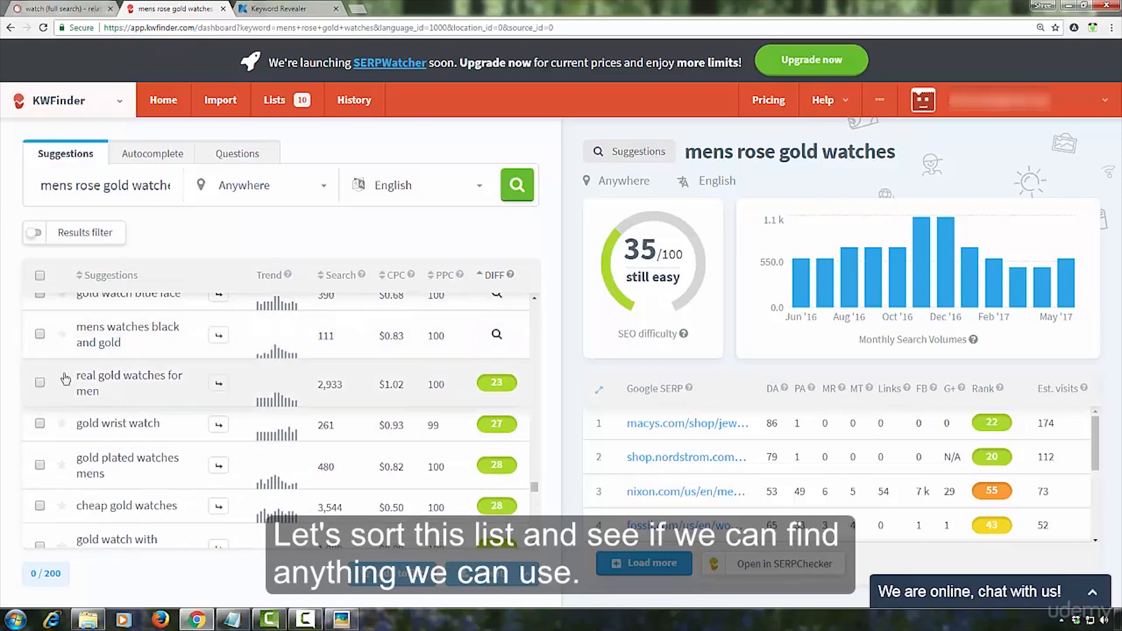
Select "real gold watches for men" in the suggestions and add it to the "gold watches" list
click(40, 383)
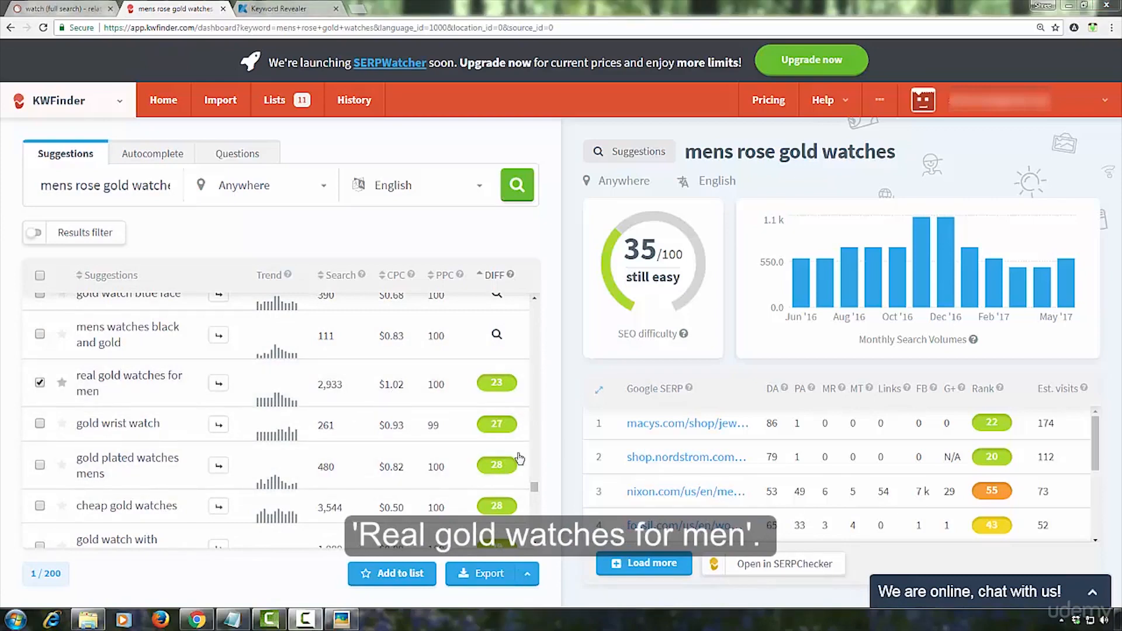
click(396, 575)
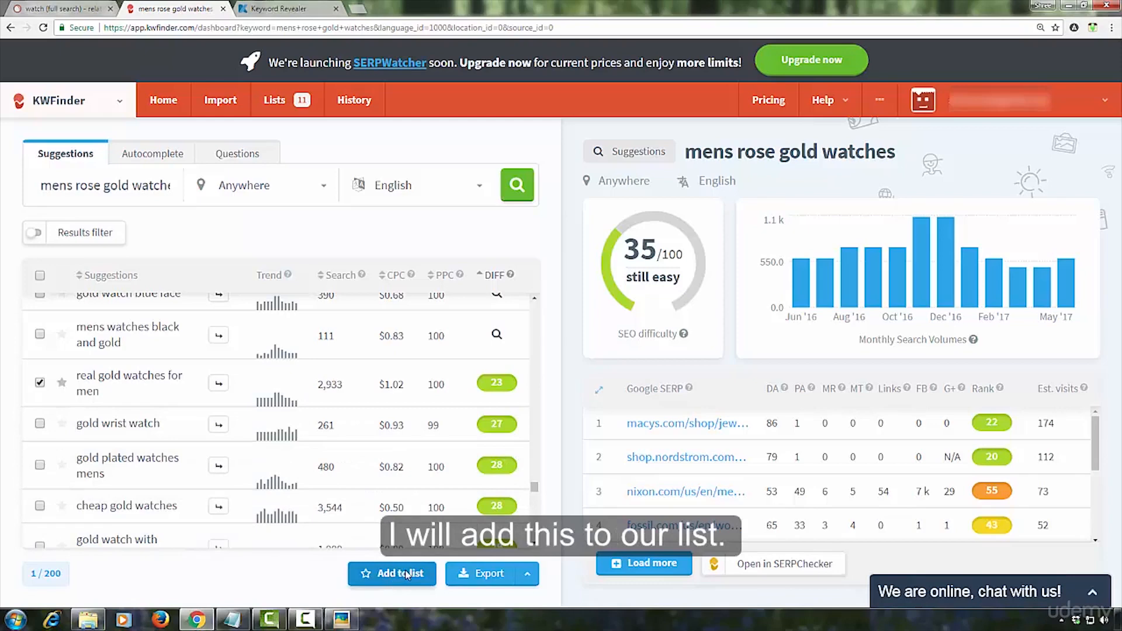
click(650, 309)
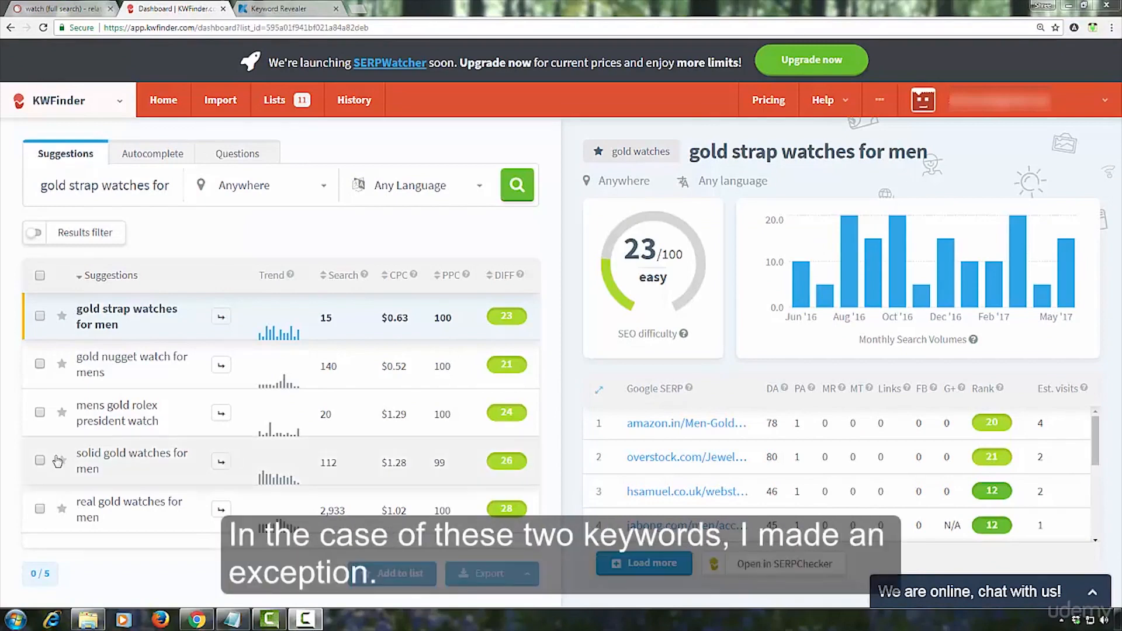
Select "solid gold watches for men" and "real gold watches for men" in the saved keyword list
click(40, 460)
click(40, 508)
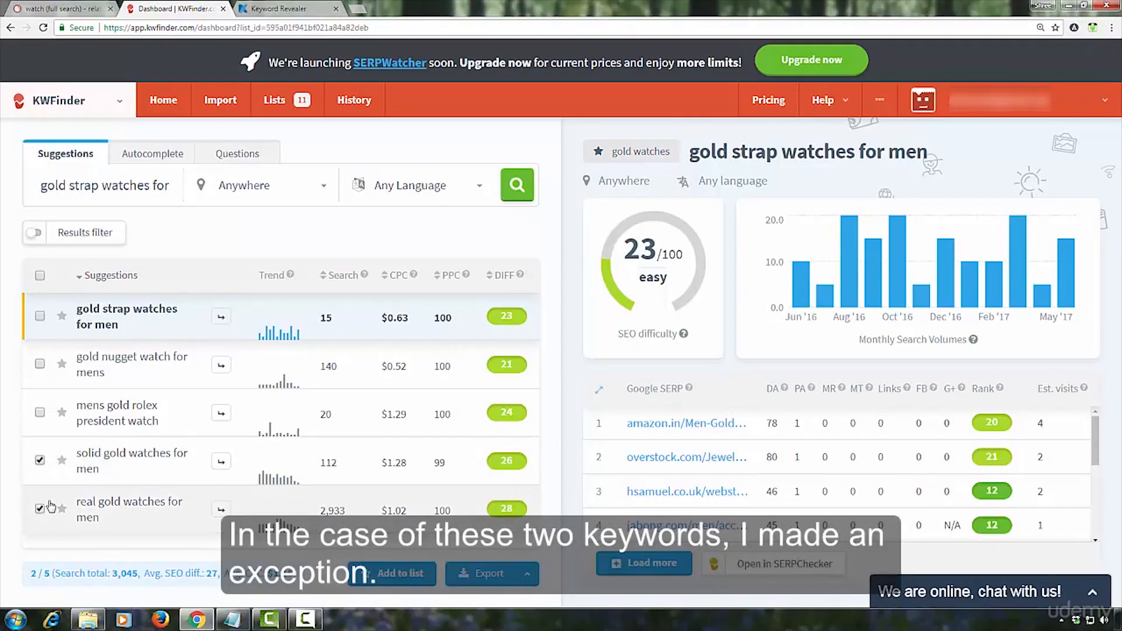
click(98, 463)
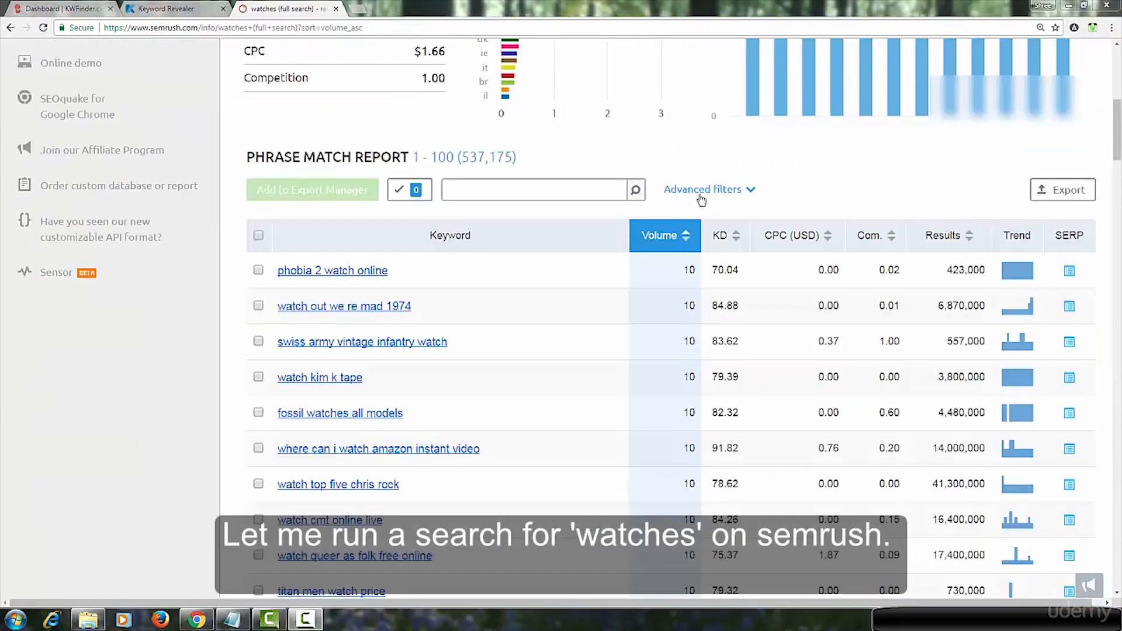
Filter the SEMrush "watches" report to keywords containing "men" with volume greater than 79 and less than 501
click(704, 191)
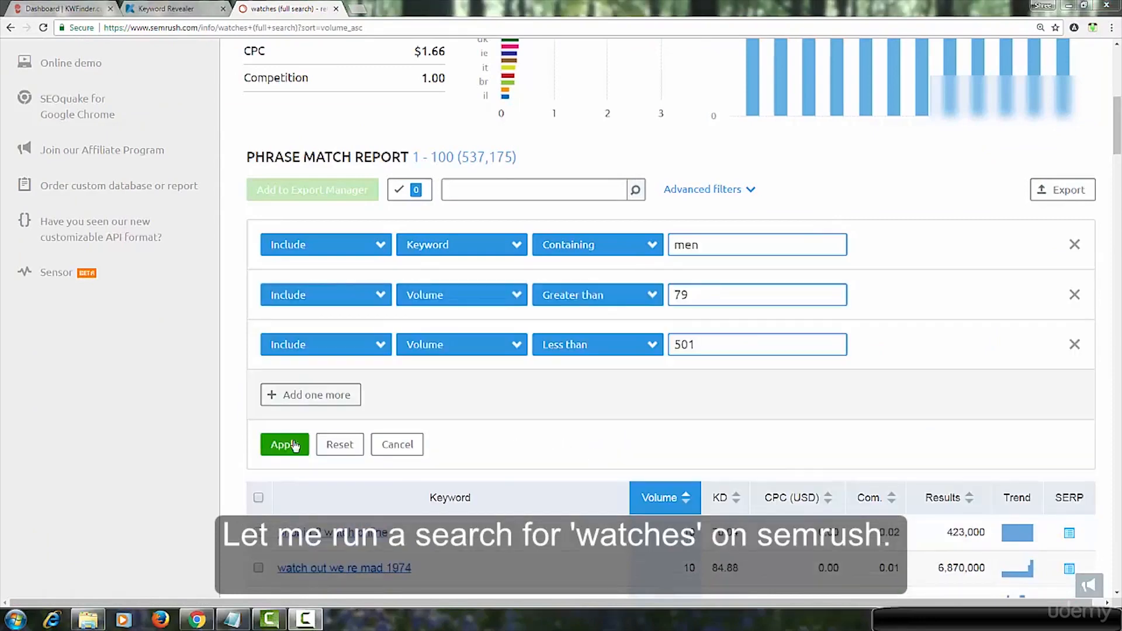
click(284, 444)
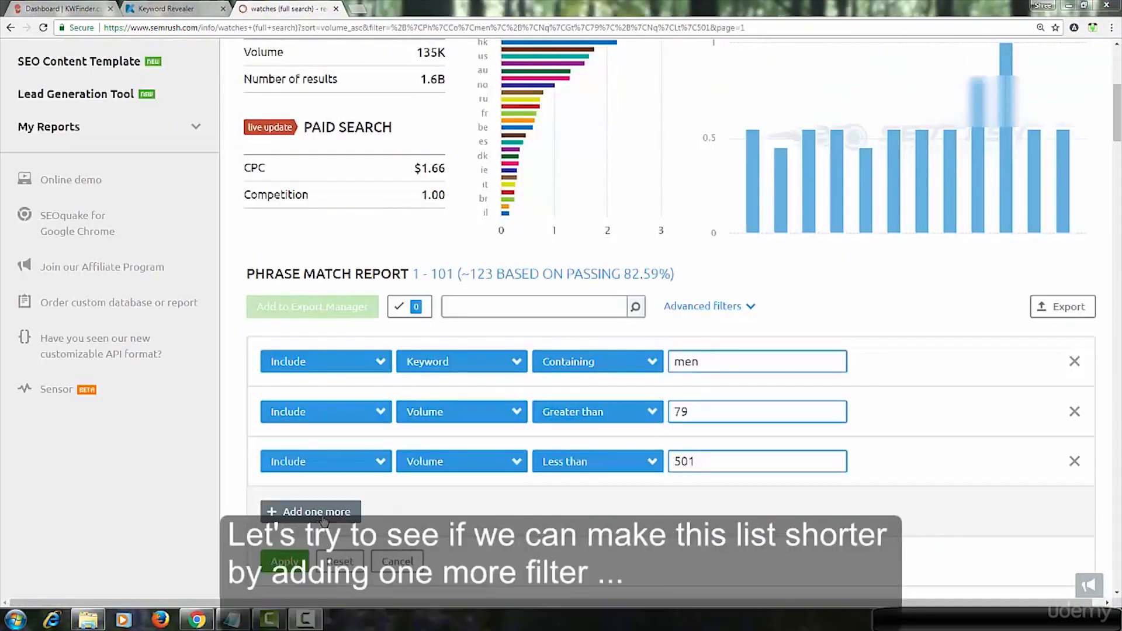
Add a fourth filter to the phrase match report that includes keywords containing "for" and apply it
click(320, 518)
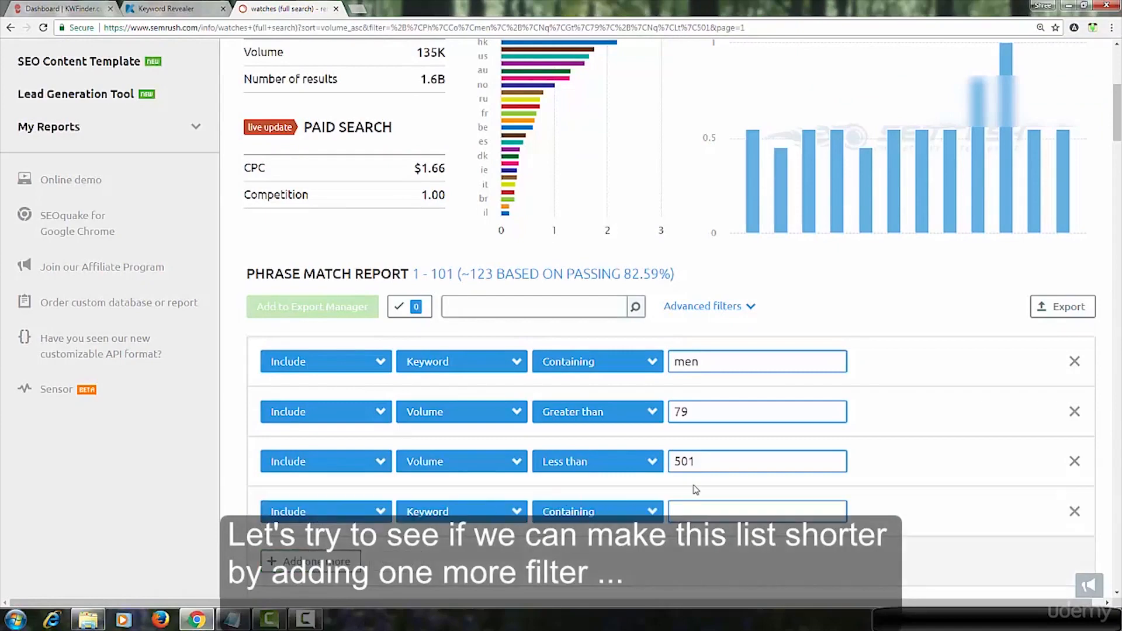
scroll(694, 490, down, 2)
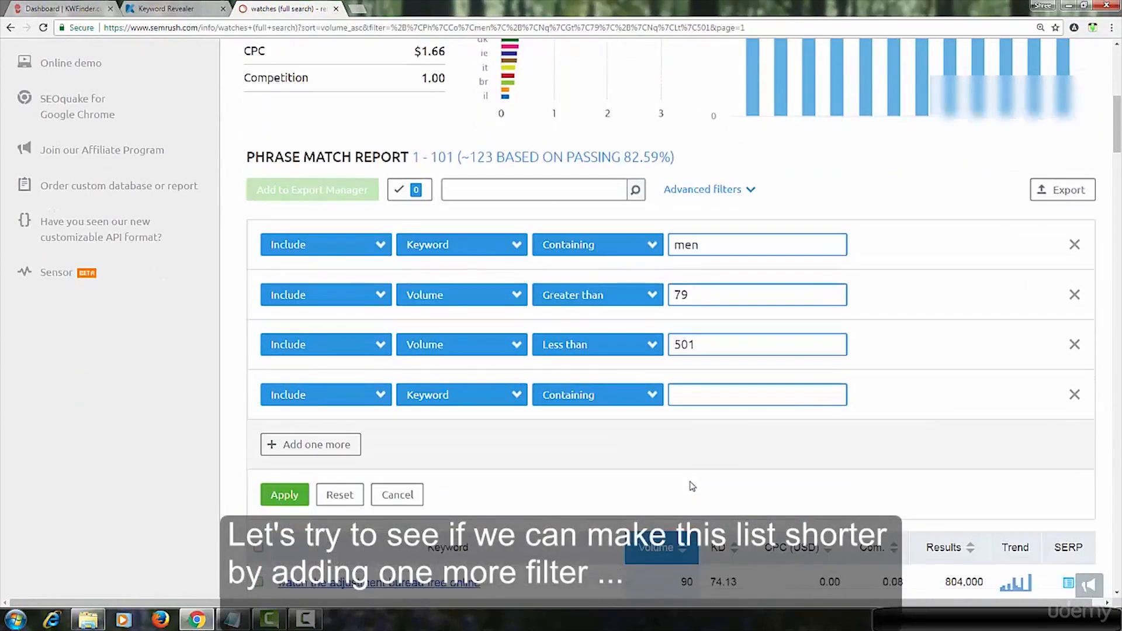
click(685, 393)
text(for)
click(283, 496)
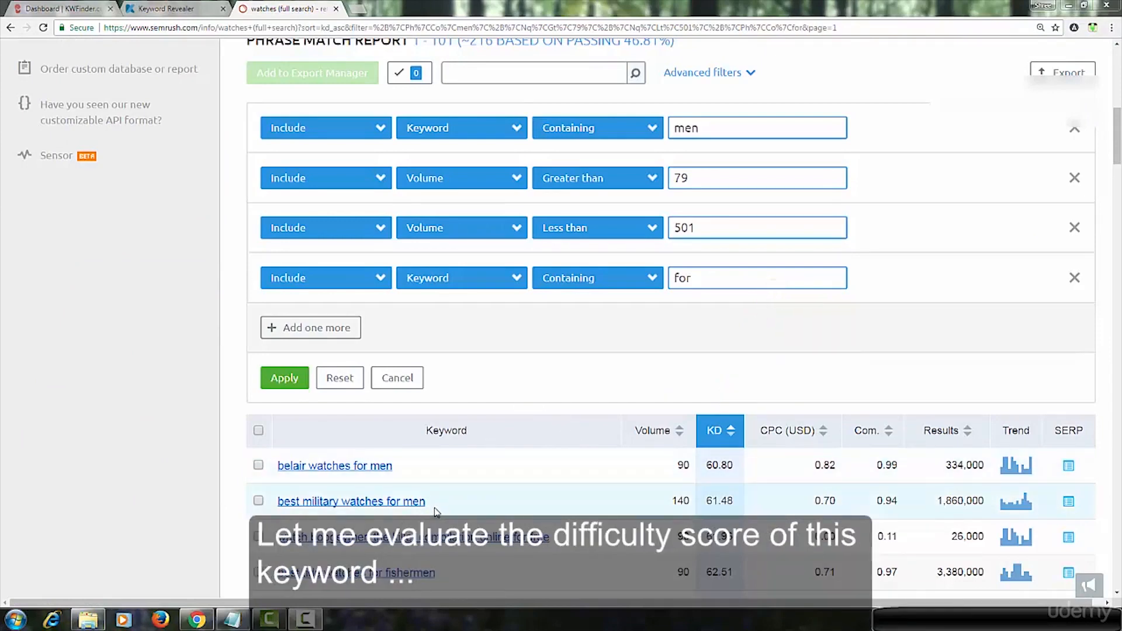
Copy "best military watches for men" from the SEMrush report and look up its difficulty in KWFinder
drag(427, 503, 278, 503)
right_click(280, 506)
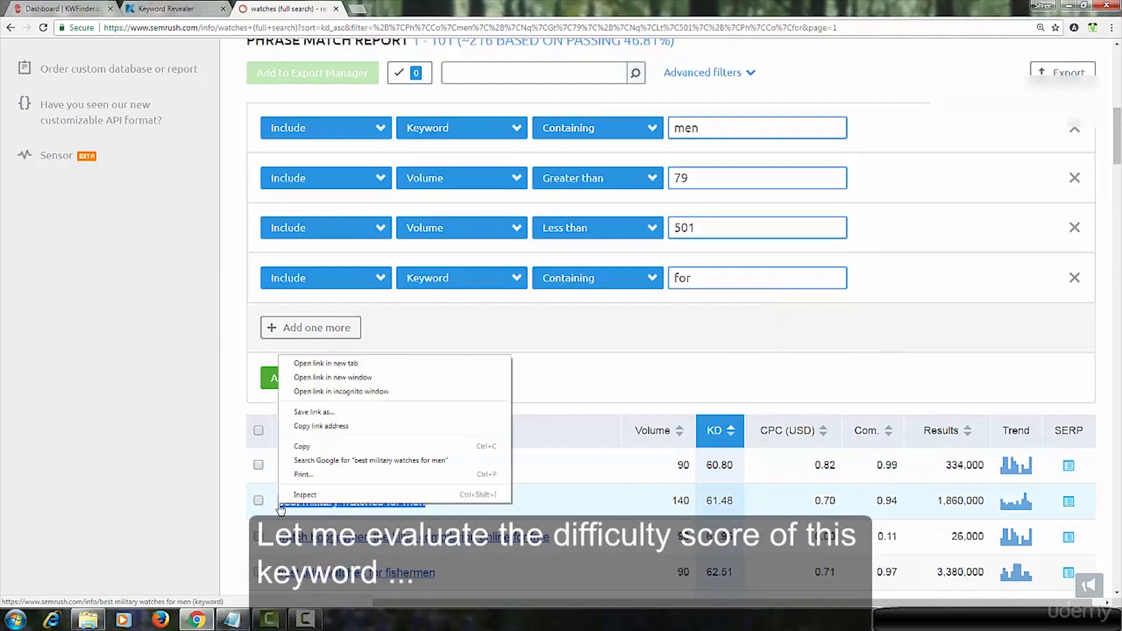
click(302, 446)
click(62, 8)
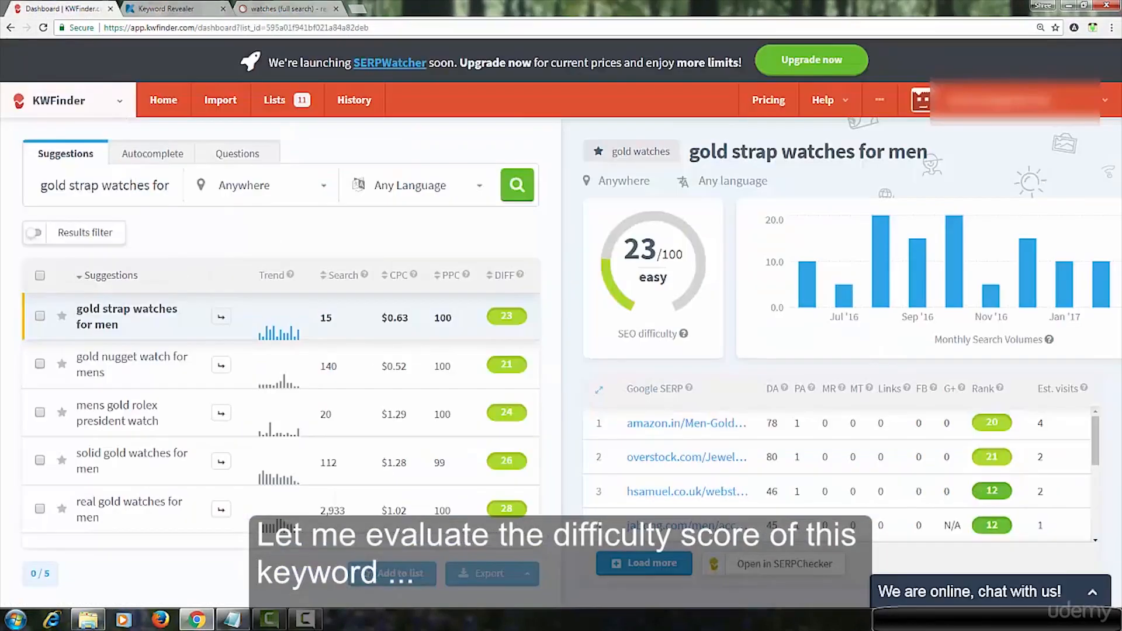
key(ctrl+a)
key(ctrl+v)
click(517, 184)
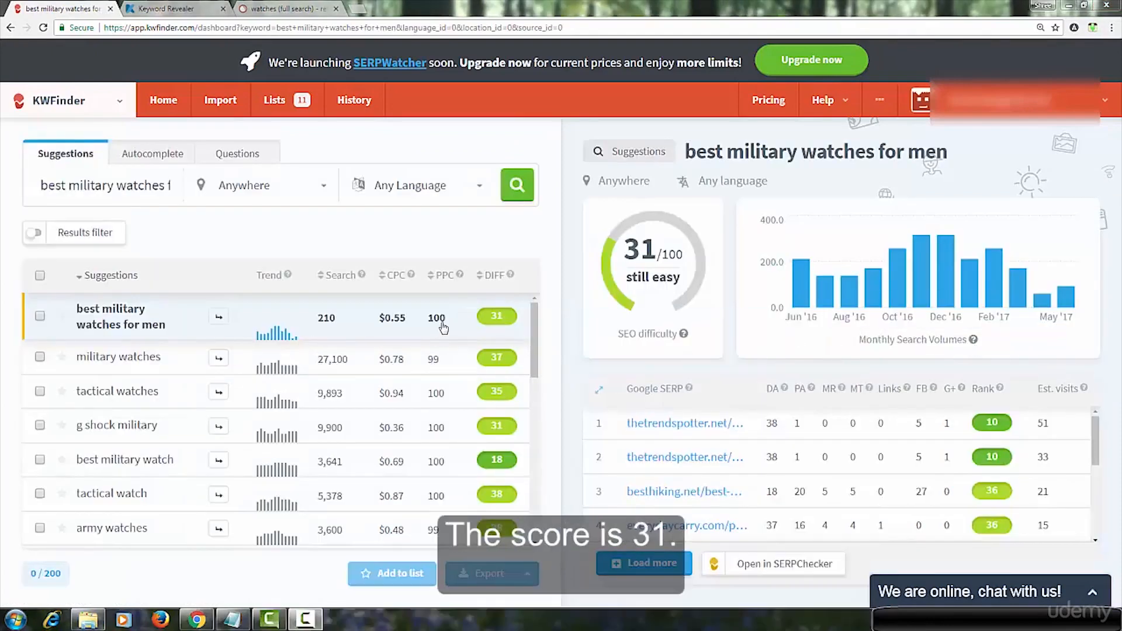
Copy "best watches for military men" from the SEMrush report and search for it in KWFinder to check its difficulty
click(284, 9)
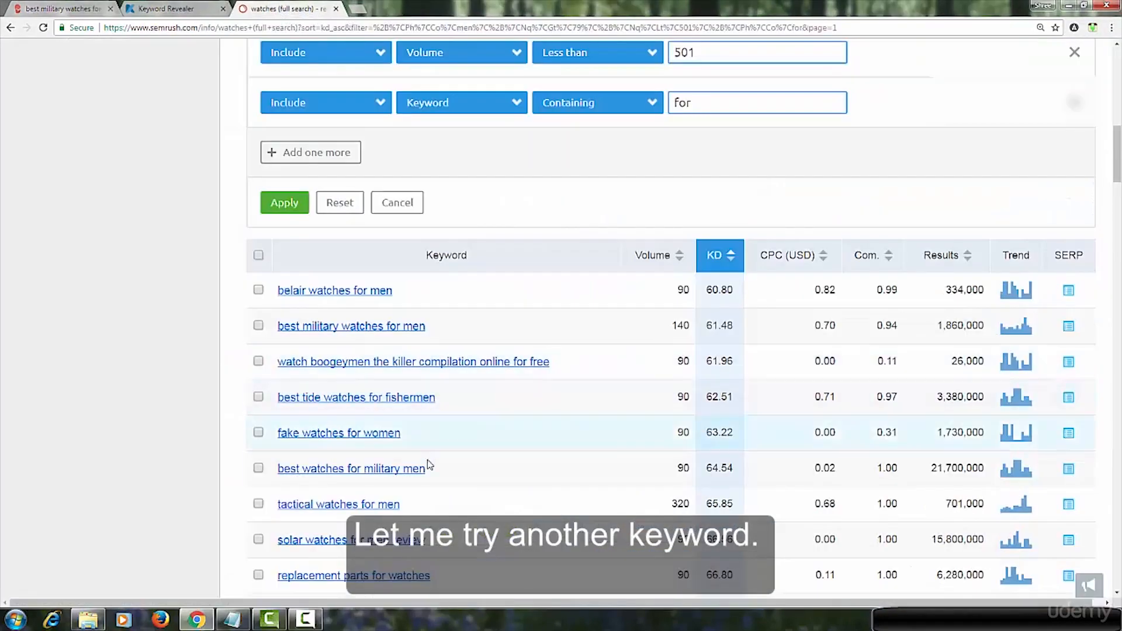
drag(430, 464, 276, 470)
right_click(279, 470)
click(295, 478)
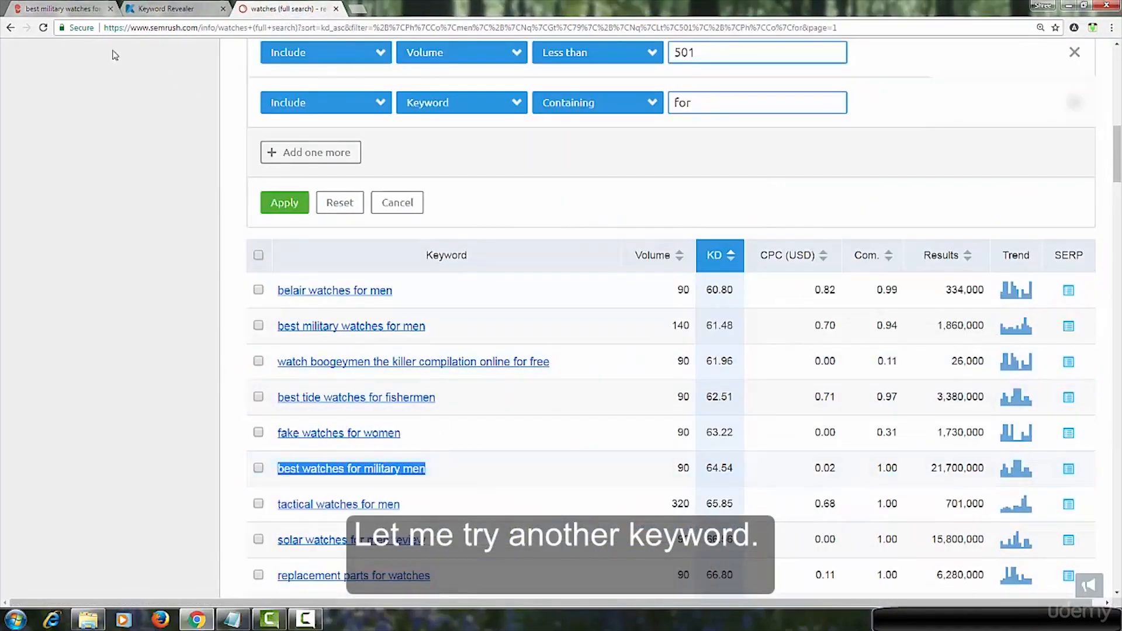
click(77, 8)
drag(170, 185, 29, 186)
key(BackSpace)
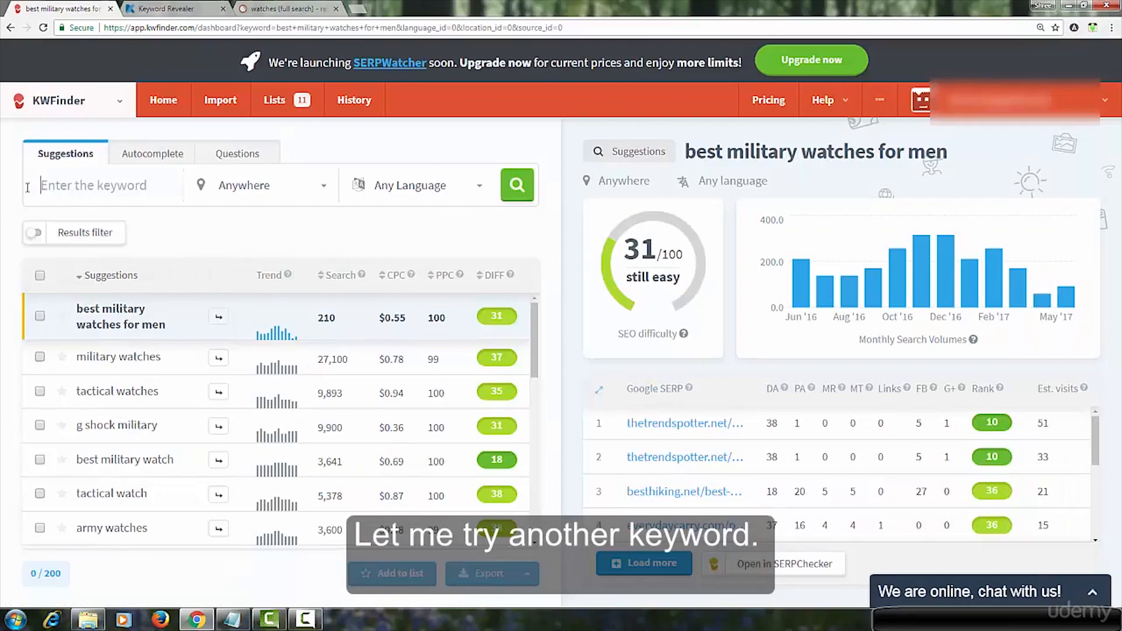
key(ctrl+v)
click(517, 185)
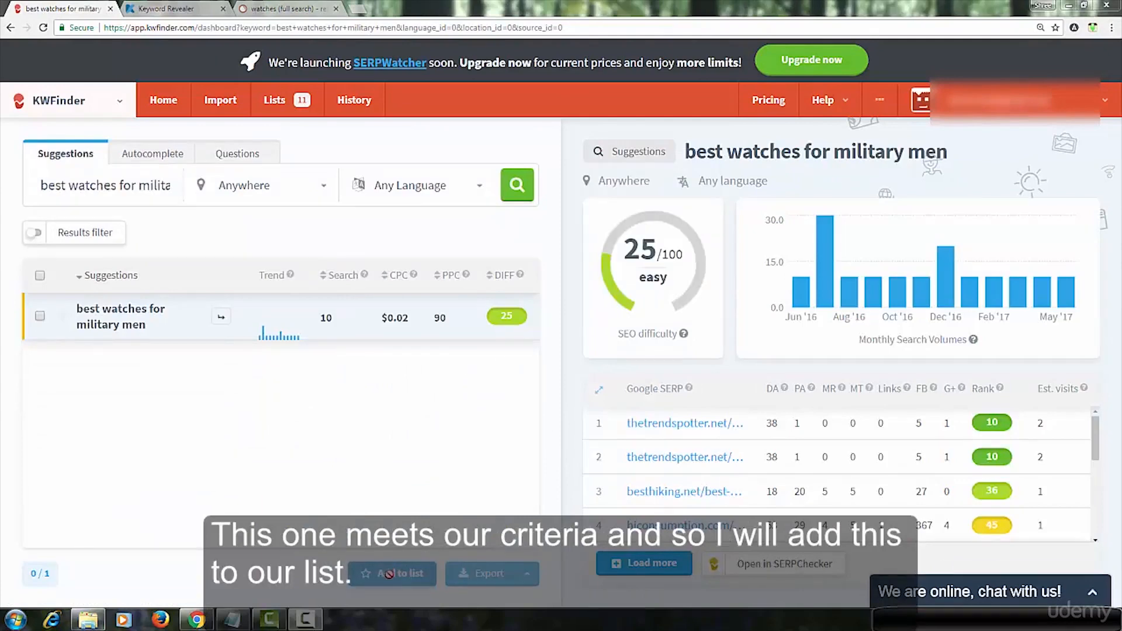
Add "best watches for military men" to the "gold watches" list and look through the saved keywords
click(39, 315)
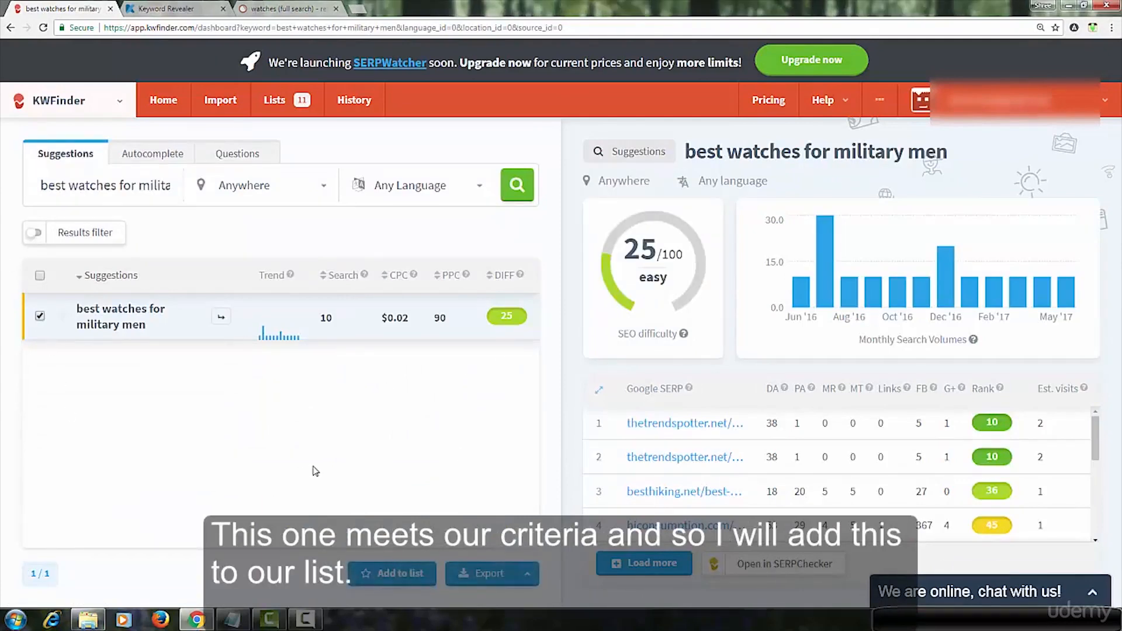
click(391, 573)
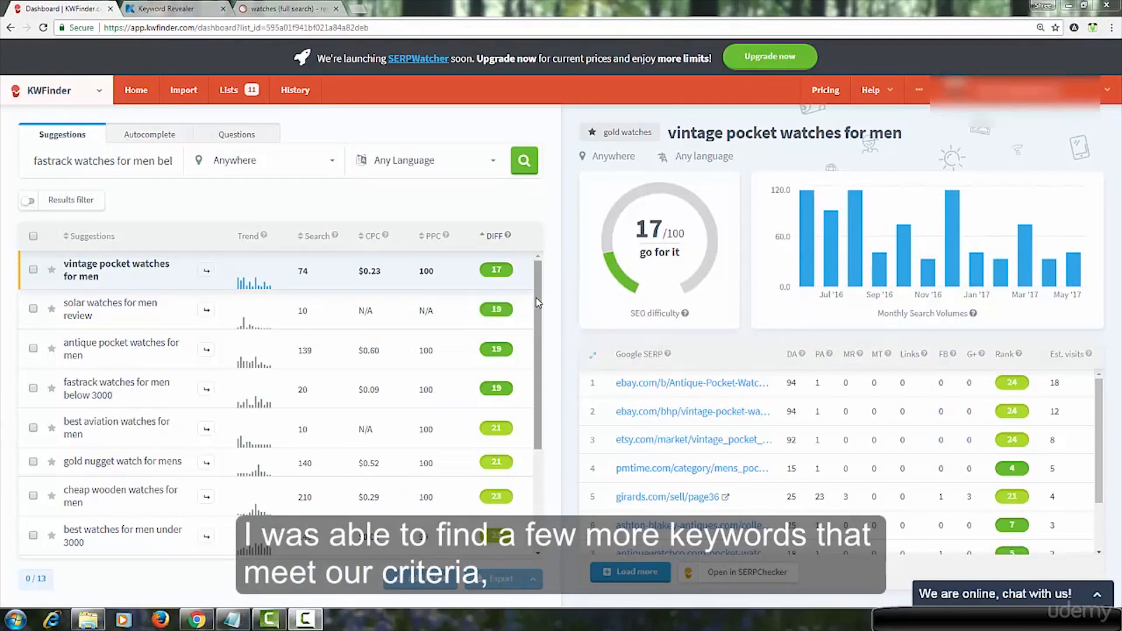
scroll(535, 297, down, 3)
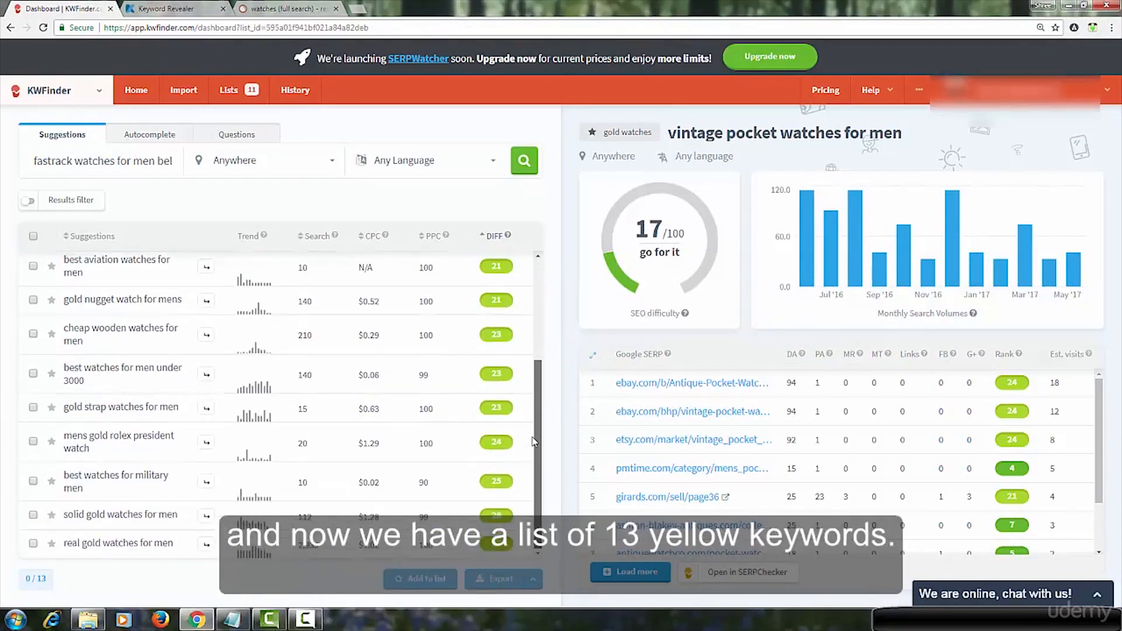
scroll(537, 298, up, 3)
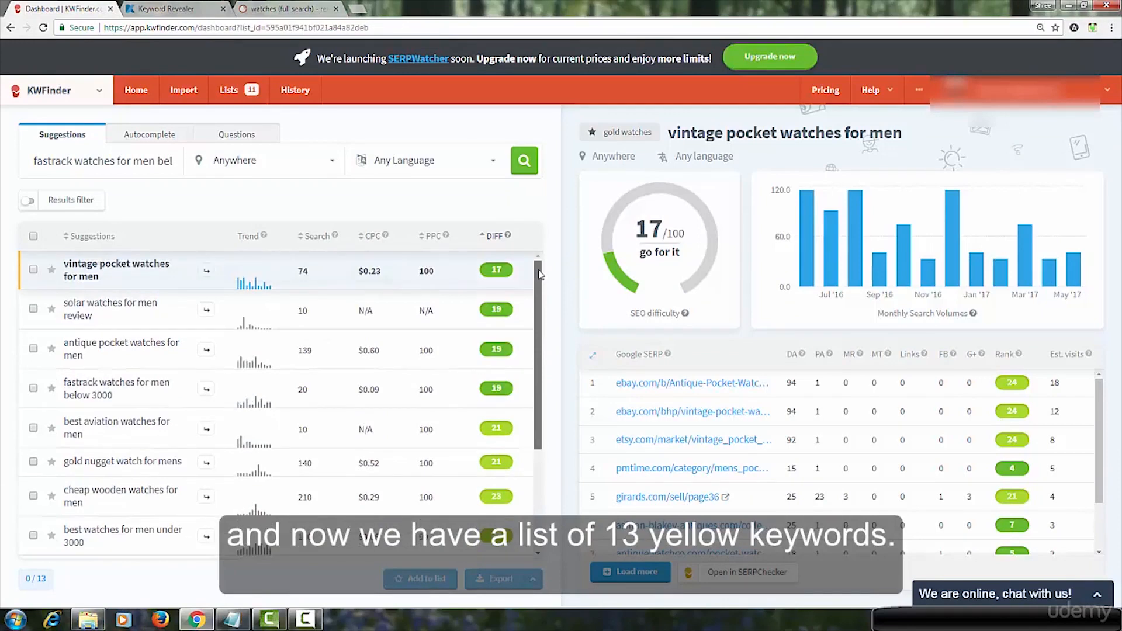